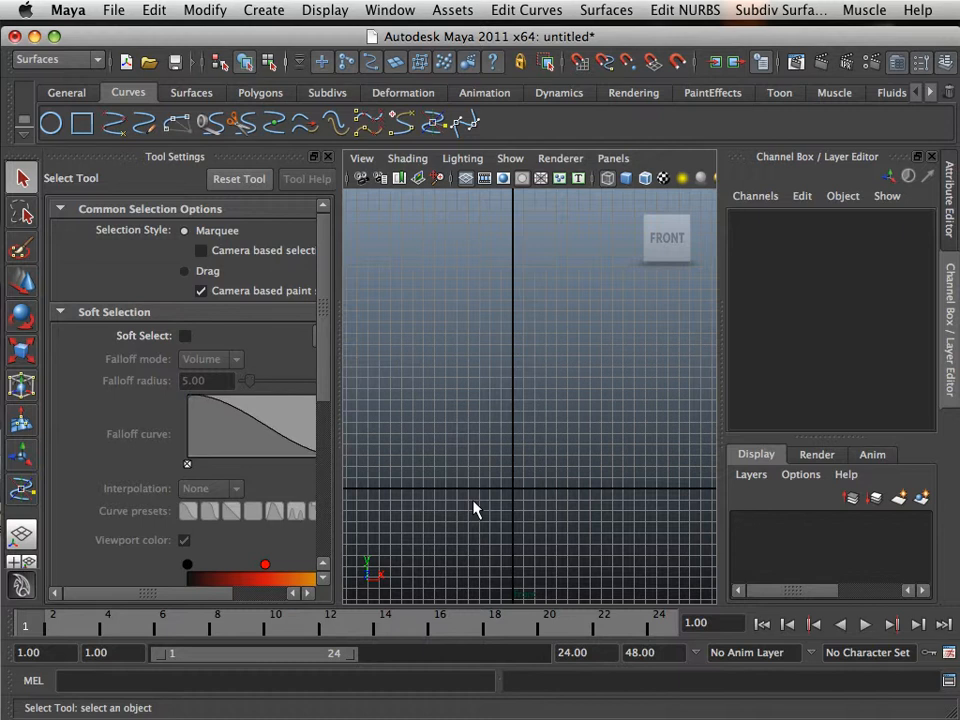
- Draw a grid-snapped linear EP curve from the origin, 8 units along positive X and 15 units straight up, and complete it
{"action": "middle_click_drag", "start_coordinate": [474, 510], "coordinate": [468, 450], "text": "alt"}
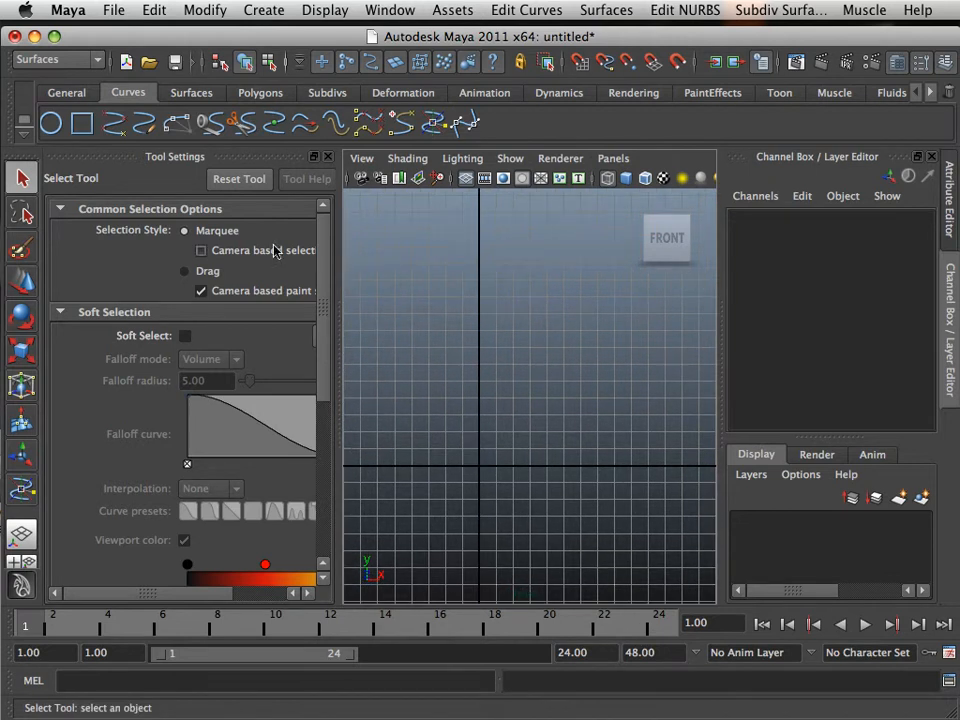
{"action": "left_click", "coordinate": [115, 126]}
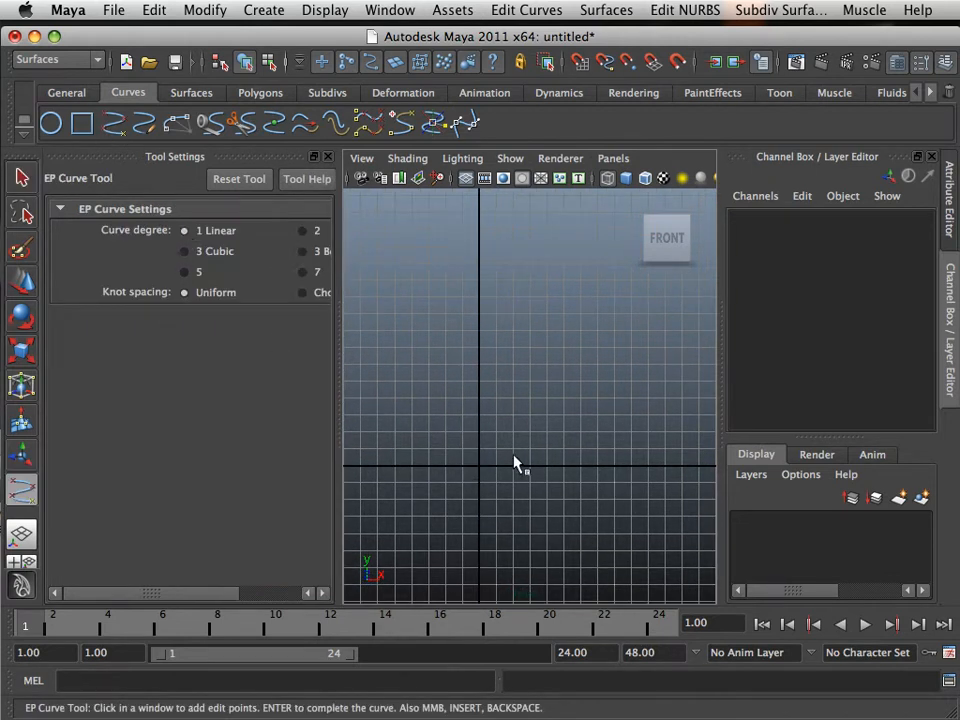
{"action": "key", "text": "x"}
{"action": "left_click", "coordinate": [480, 469]}
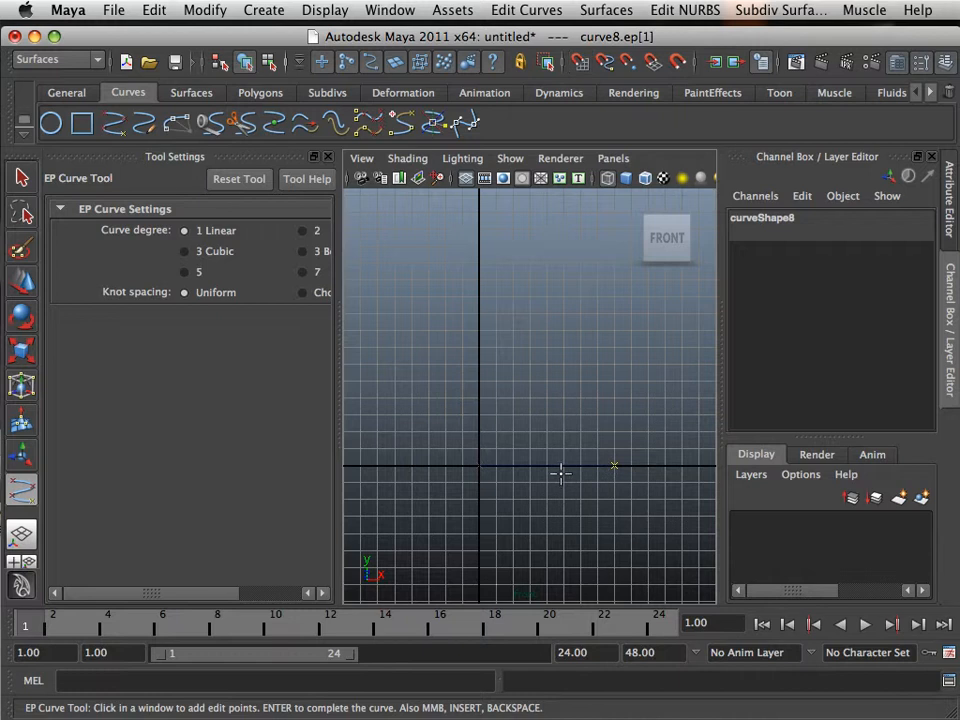
{"action": "middle_click_drag", "start_coordinate": [561, 457], "coordinate": [557, 501], "text": "alt"}
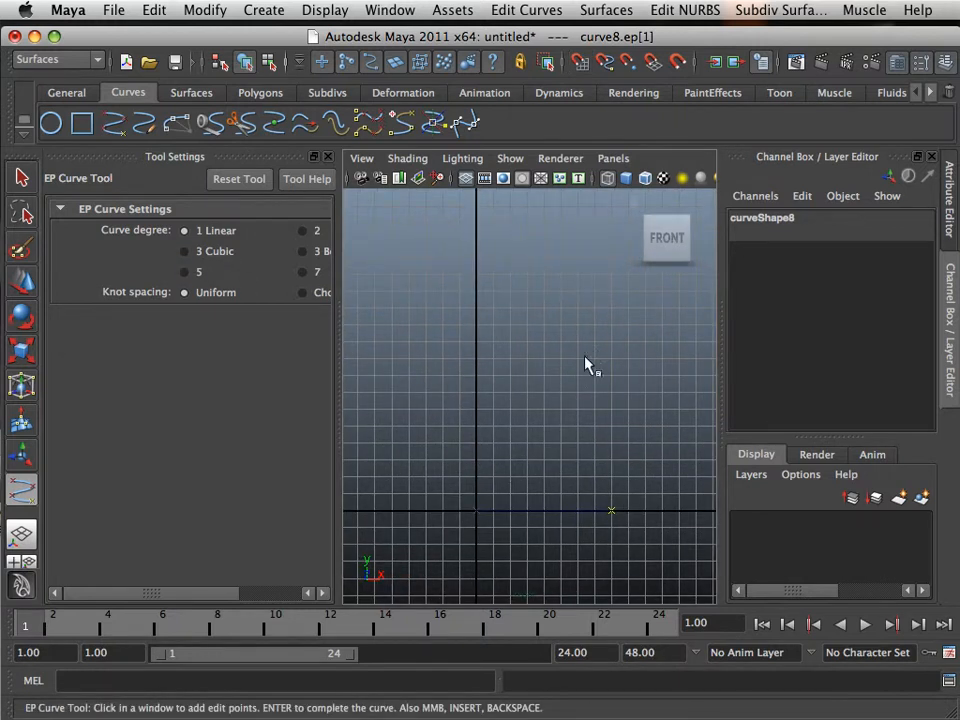
{"action": "left_click", "coordinate": [613, 262]}
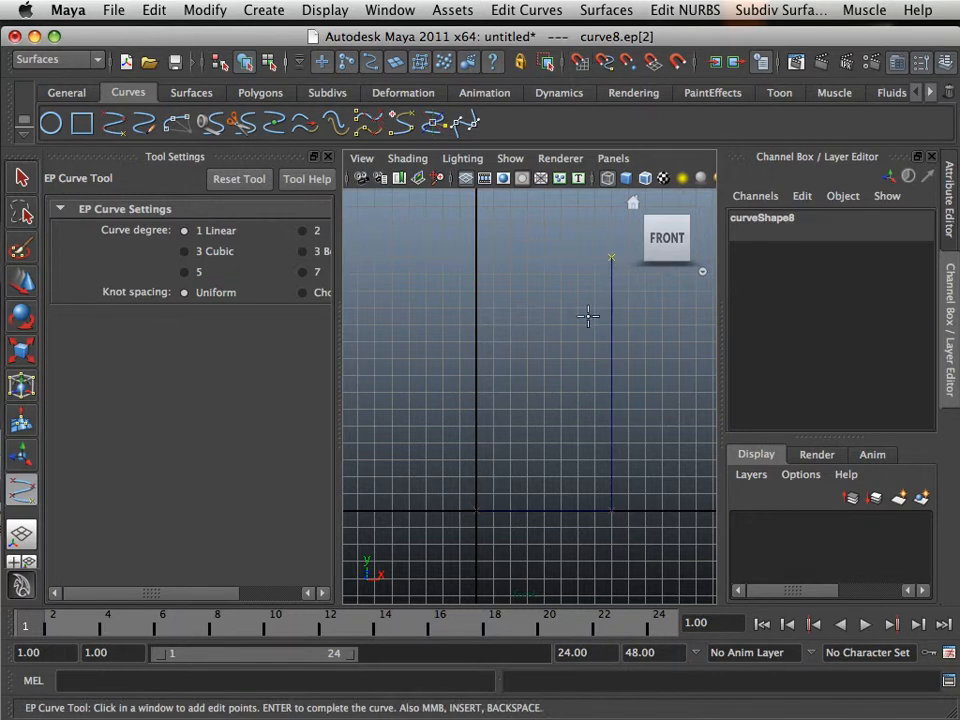
{"action": "middle_click_drag", "start_coordinate": [589, 317], "coordinate": [559, 452], "text": "alt"}
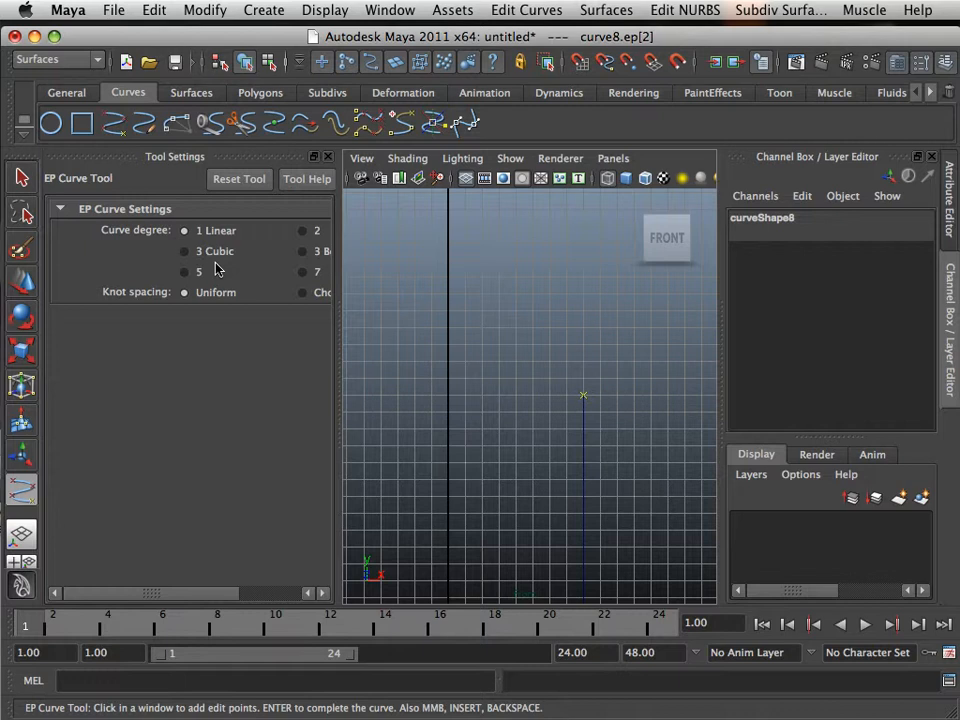
{"action": "key", "text": "Return"}
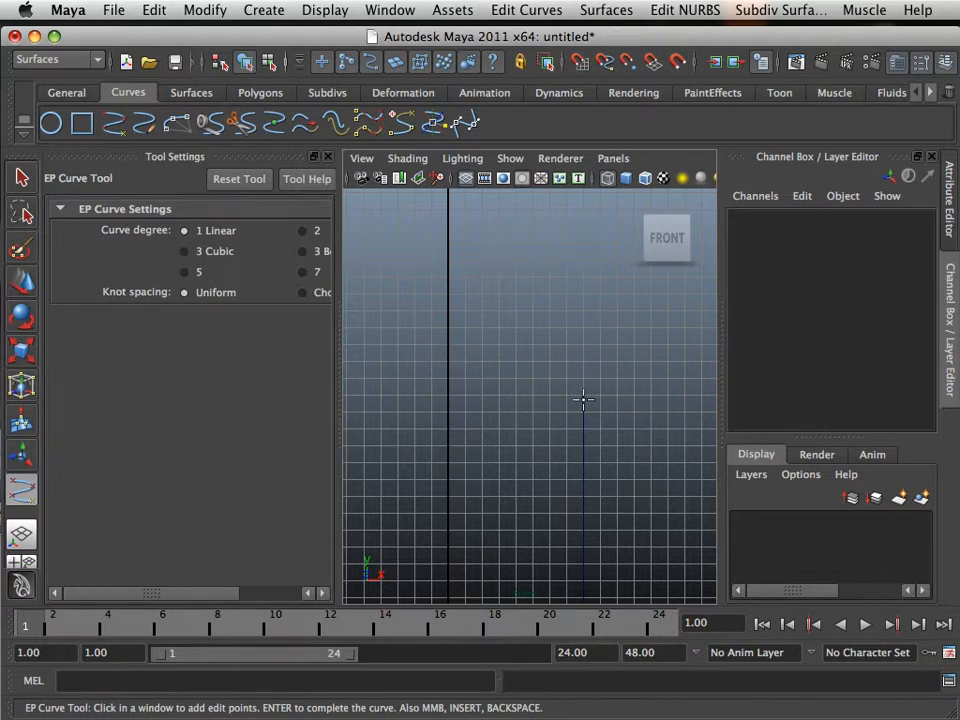
- Start a 3 Cubic EP curve at the upper end of the linear curve and place points for the outer shoulder, curving inward
{"action": "left_click", "coordinate": [185, 252]}
{"action": "middle_click_drag", "start_coordinate": [564, 397], "coordinate": [564, 432], "text": "alt"}
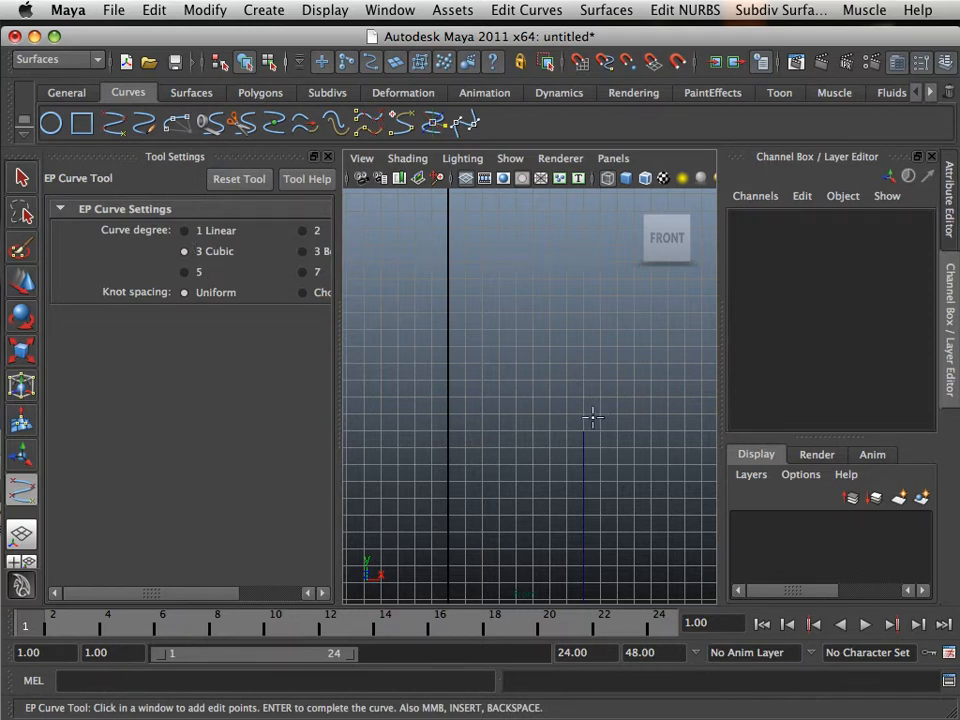
{"action": "middle_click_drag", "start_coordinate": [593, 417], "coordinate": [603, 397], "text": "alt"}
{"action": "scroll", "coordinate": [600, 405], "scroll_direction": "up", "scroll_amount": 1}
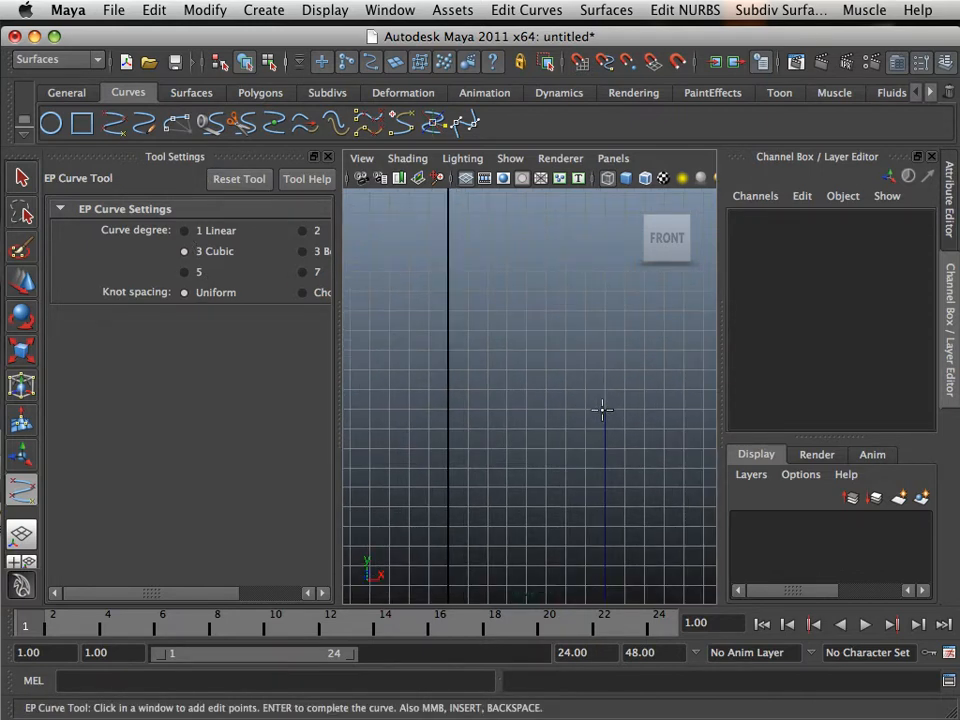
{"action": "left_click", "coordinate": [604, 409]}
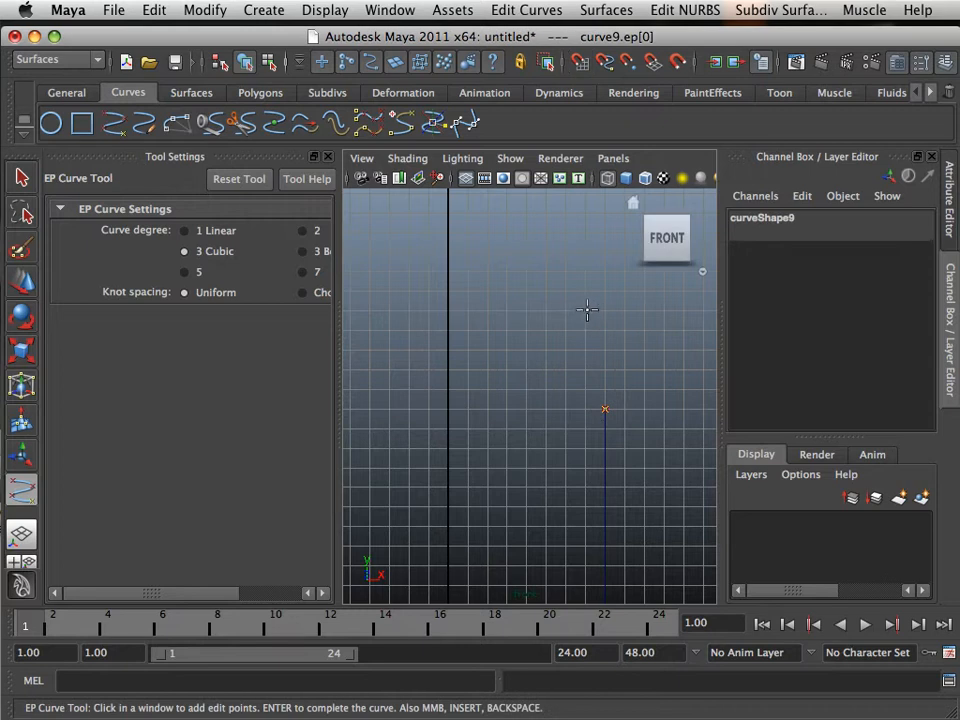
{"action": "left_click_drag", "start_coordinate": [569, 314], "coordinate": [523, 311]}
{"action": "left_click", "coordinate": [555, 313]}
- Continue the cubic curve up the outer side of the neck and around the underside, outer end and upper edge of the lip
{"action": "middle_click_drag", "start_coordinate": [523, 309], "coordinate": [512, 369], "text": "alt"}
{"action": "left_click_drag", "start_coordinate": [504, 366], "coordinate": [501, 266]}
{"action": "middle_click_drag", "start_coordinate": [501, 266], "coordinate": [486, 403], "text": "alt"}
{"action": "left_click_drag", "start_coordinate": [486, 376], "coordinate": [487, 347]}
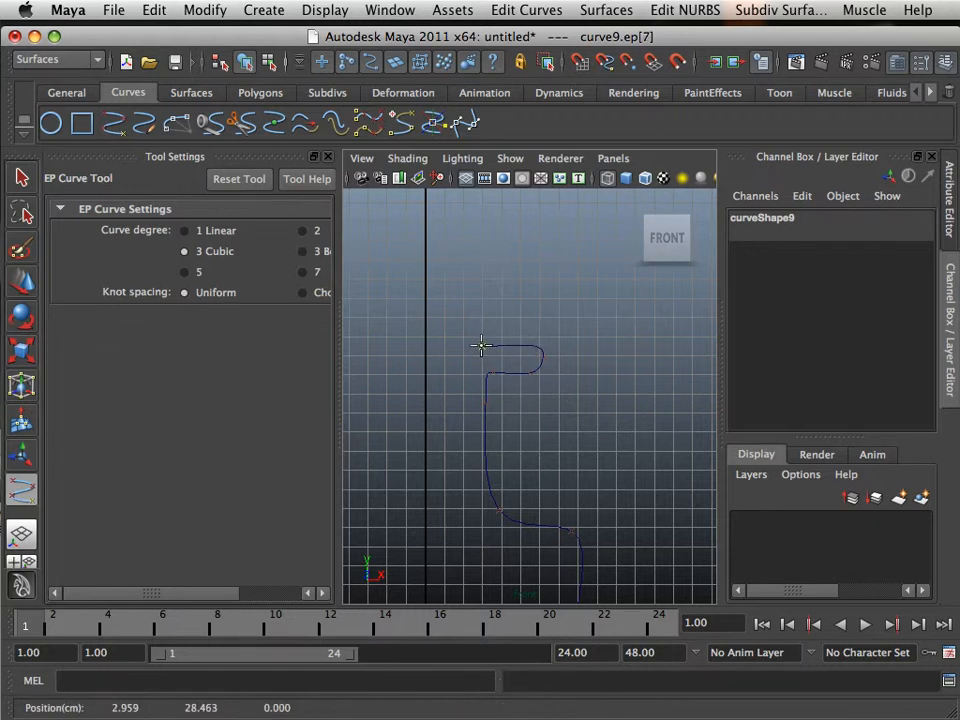
- Continue the curve around the lip's inner corner and straight down the inner side of the neck
{"action": "middle_click_drag", "start_coordinate": [480, 384], "coordinate": [504, 326], "text": "alt"}
{"action": "left_click_drag", "start_coordinate": [489, 312], "coordinate": [496, 319]}
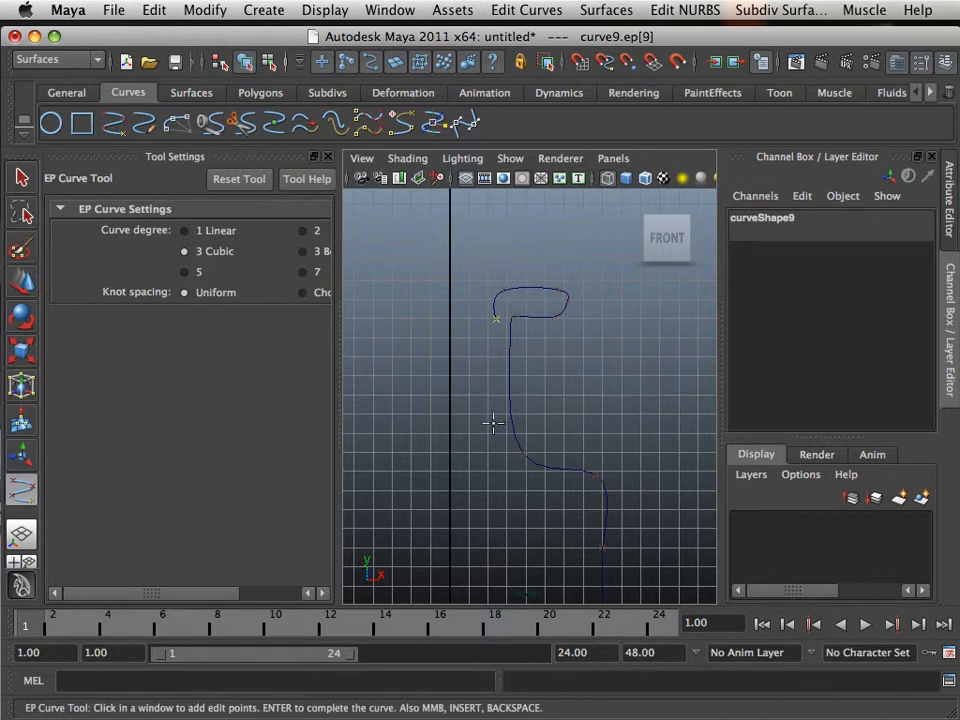
{"action": "left_click_drag", "start_coordinate": [493, 424], "coordinate": [494, 428]}
- Trace the inner shoulder parallel to the outer one, end it about 1 unit inside the curve's start point, and finish the curve
{"action": "middle_click_drag", "start_coordinate": [493, 486], "coordinate": [484, 330], "text": "alt"}
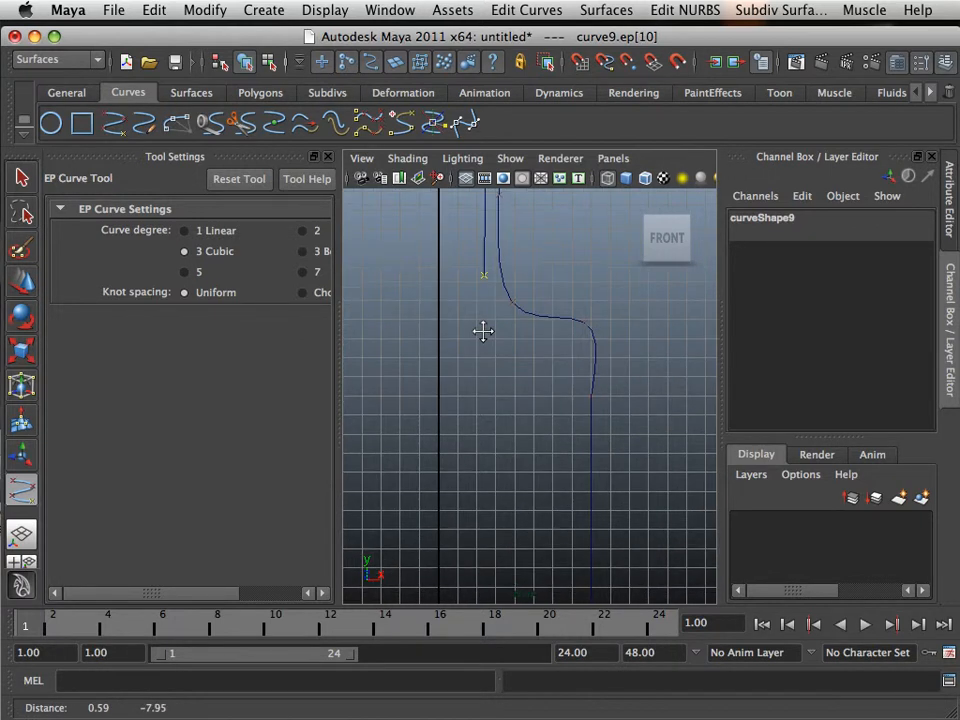
{"action": "left_click_drag", "start_coordinate": [495, 314], "coordinate": [503, 318]}
{"action": "left_click_drag", "start_coordinate": [560, 339], "coordinate": [572, 396]}
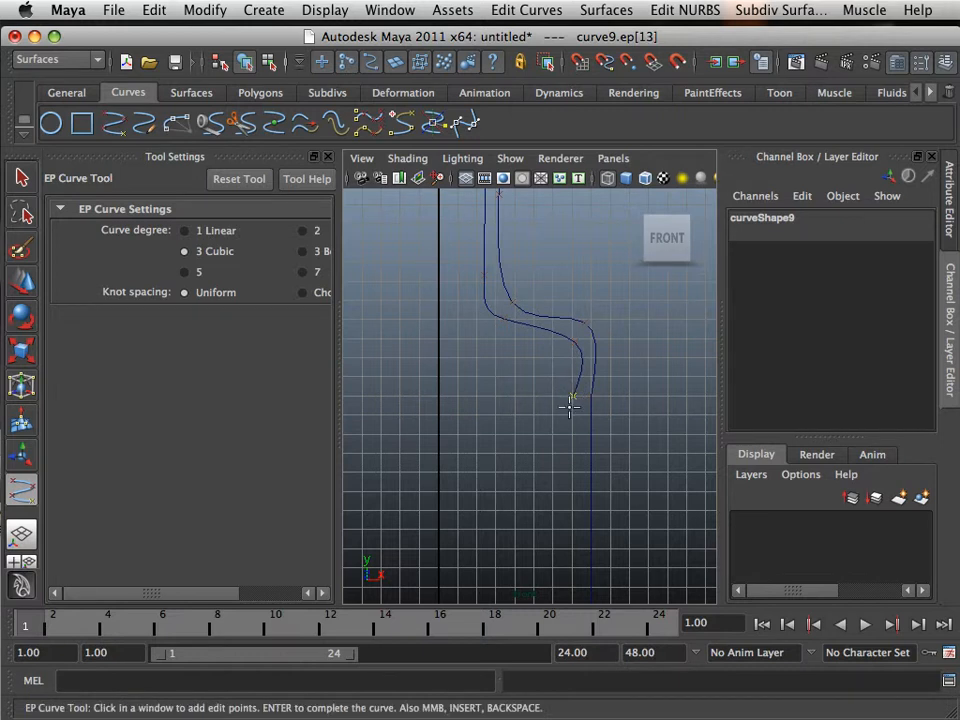
{"action": "middle_click_drag", "start_coordinate": [568, 403], "coordinate": [538, 522], "text": "alt"}
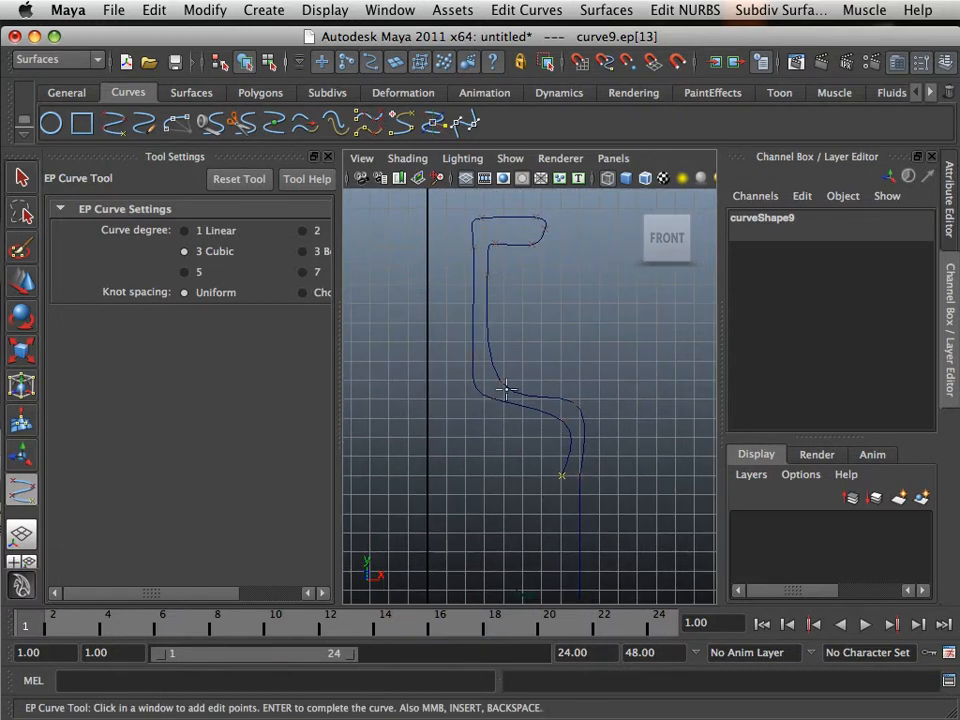
{"action": "middle_click_drag", "start_coordinate": [519, 475], "coordinate": [489, 300], "text": "alt"}
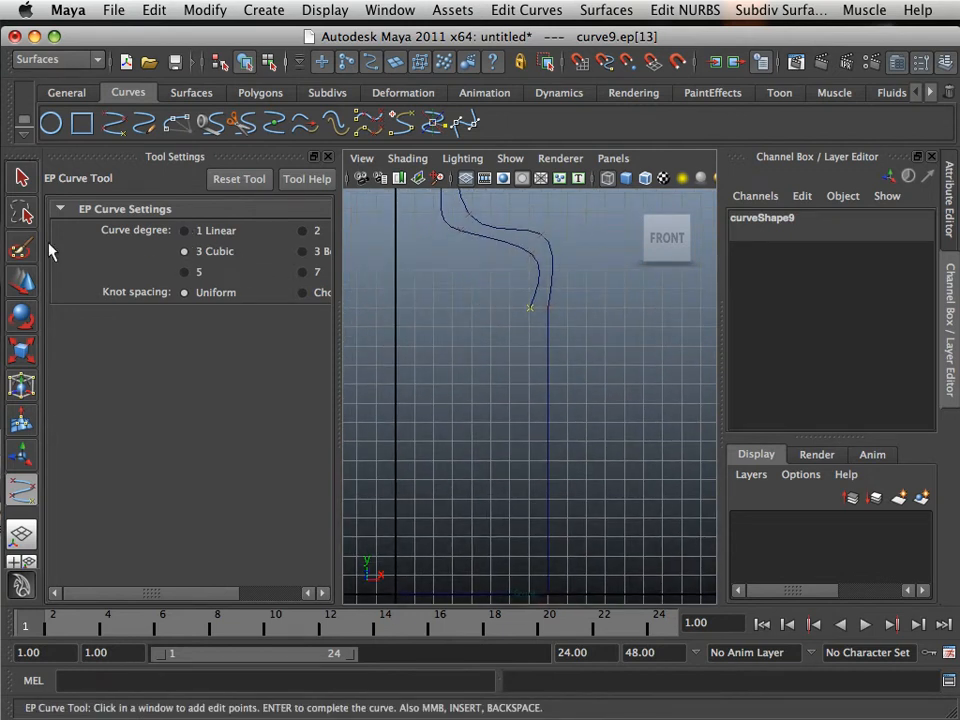
{"action": "left_click", "coordinate": [24, 178]}
- Show the cubic curve's control vertices and move the inner shoulder's corner CV and the one above its open end inward to straighten that end
{"action": "middle_click_drag", "start_coordinate": [524, 291], "coordinate": [524, 398], "text": "alt"}
{"action": "scroll", "coordinate": [527, 390], "scroll_direction": "up", "scroll_amount": 2}
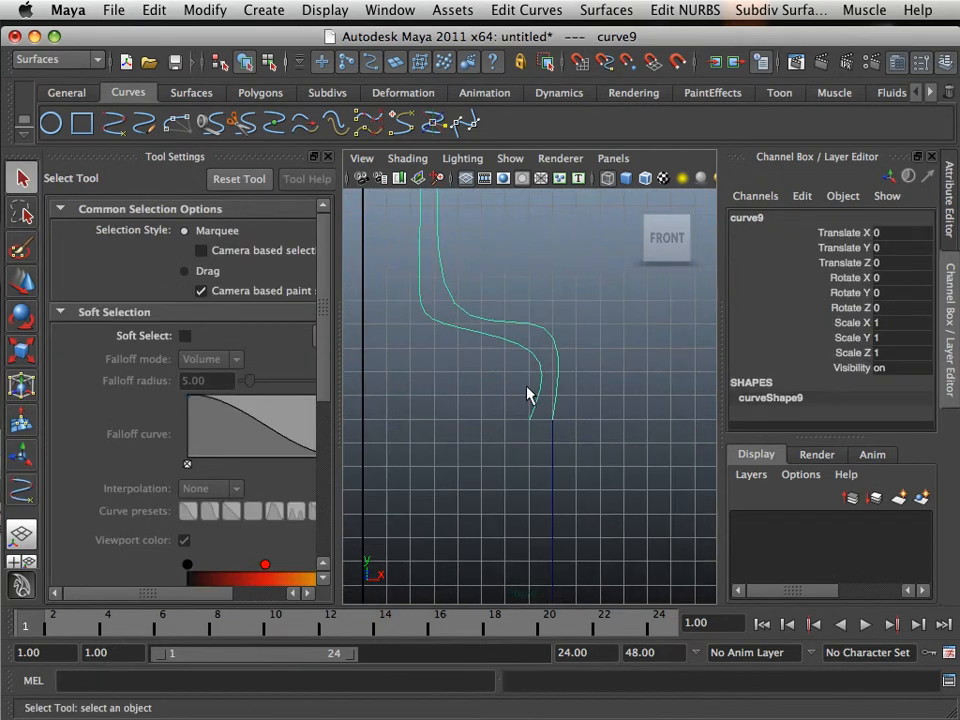
{"action": "right_click_drag", "start_coordinate": [540, 368], "coordinate": [499, 369]}
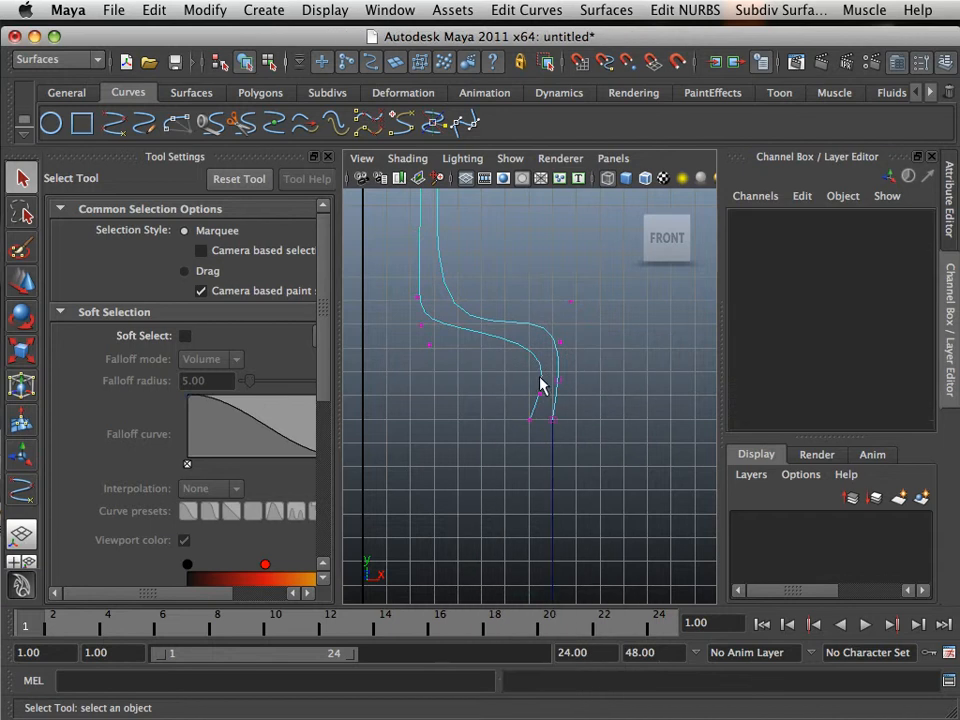
{"action": "left_click_drag", "start_coordinate": [544, 383], "coordinate": [525, 392]}
{"action": "left_click", "coordinate": [24, 284]}
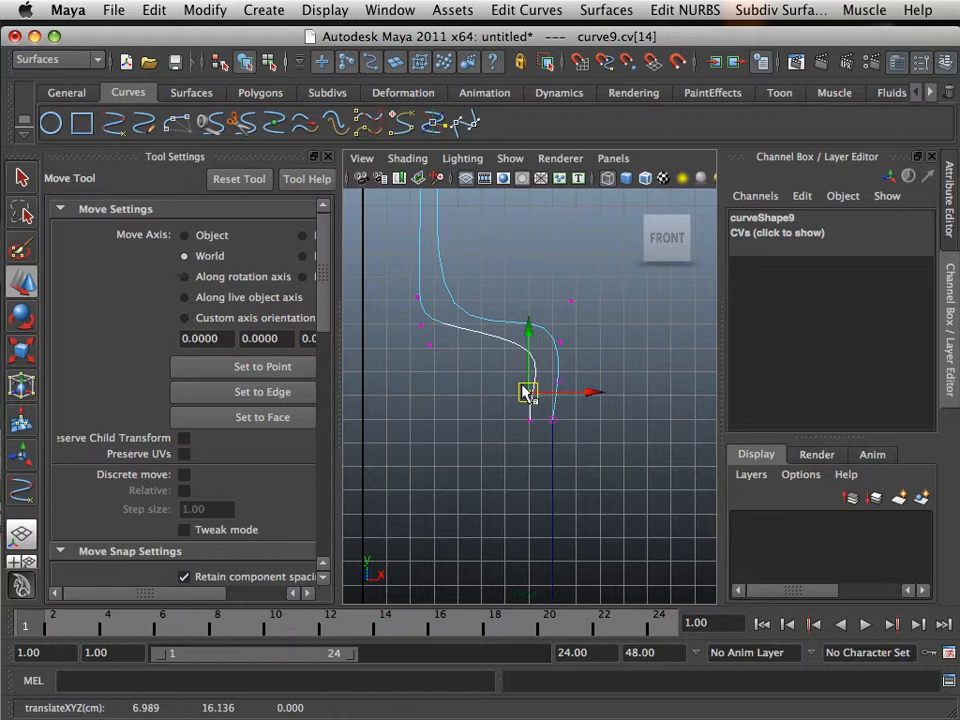
{"action": "key", "text": "Left"}
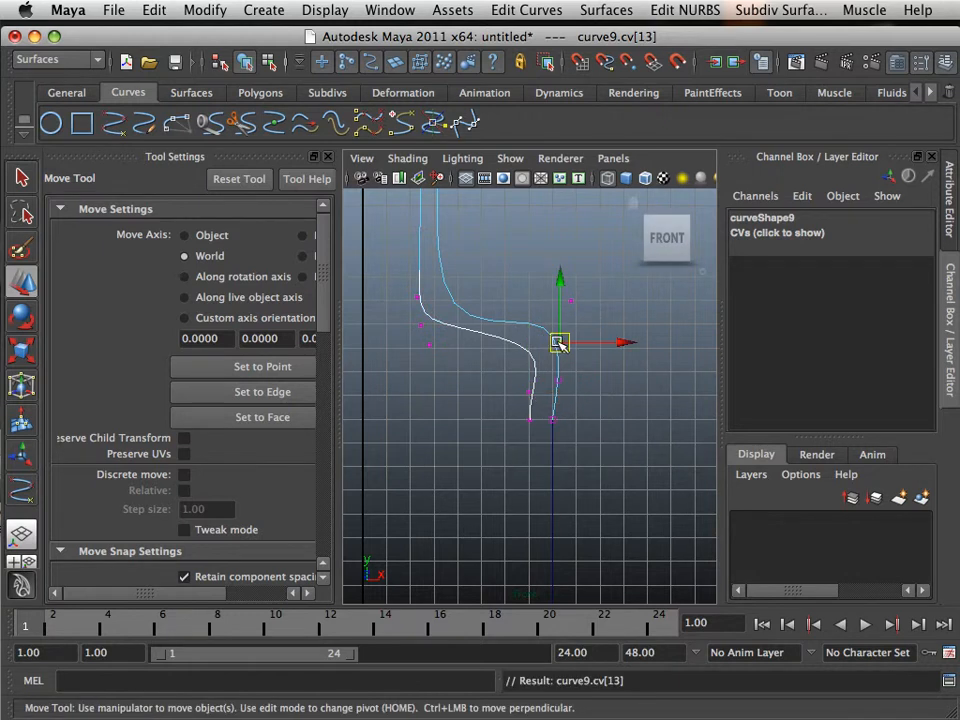
{"action": "left_click_drag", "start_coordinate": [553, 339], "coordinate": [546, 342]}
- Move the two CVs at the base of the inner neck to about (3.16, 18.73) and (2.56, 20.34) to smooth the bend
{"action": "key", "text": "Left"}
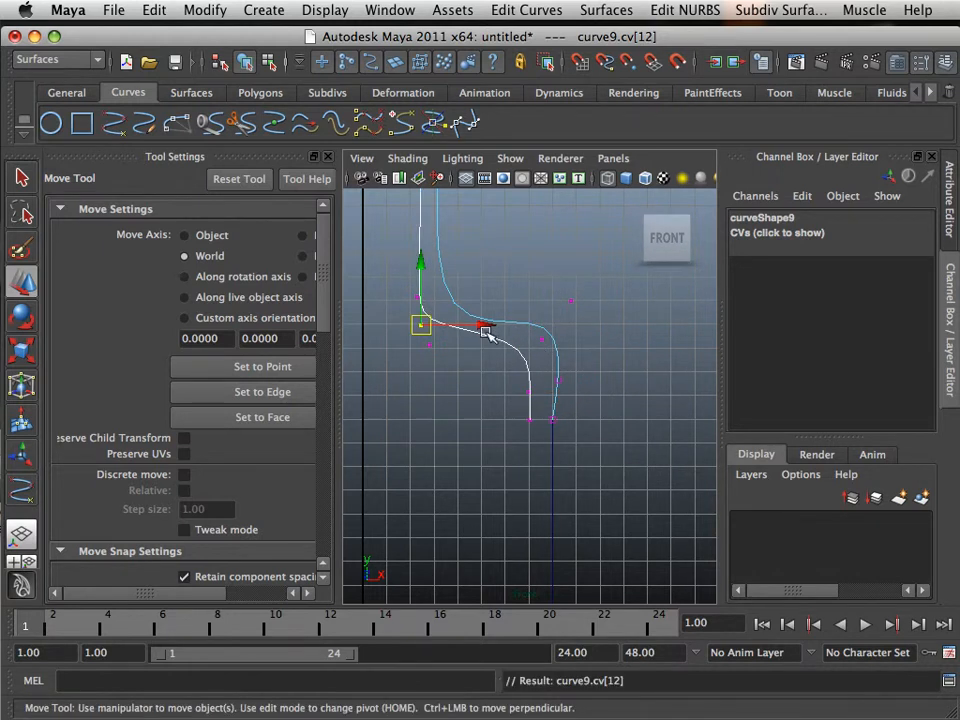
{"action": "mouse_move", "coordinate": [427, 331]}
{"action": "left_mouse_down"}
{"action": "mouse_move", "coordinate": [429, 321]}
{"action": "mouse_move", "coordinate": [444, 334]}
{"action": "left_mouse_up"}
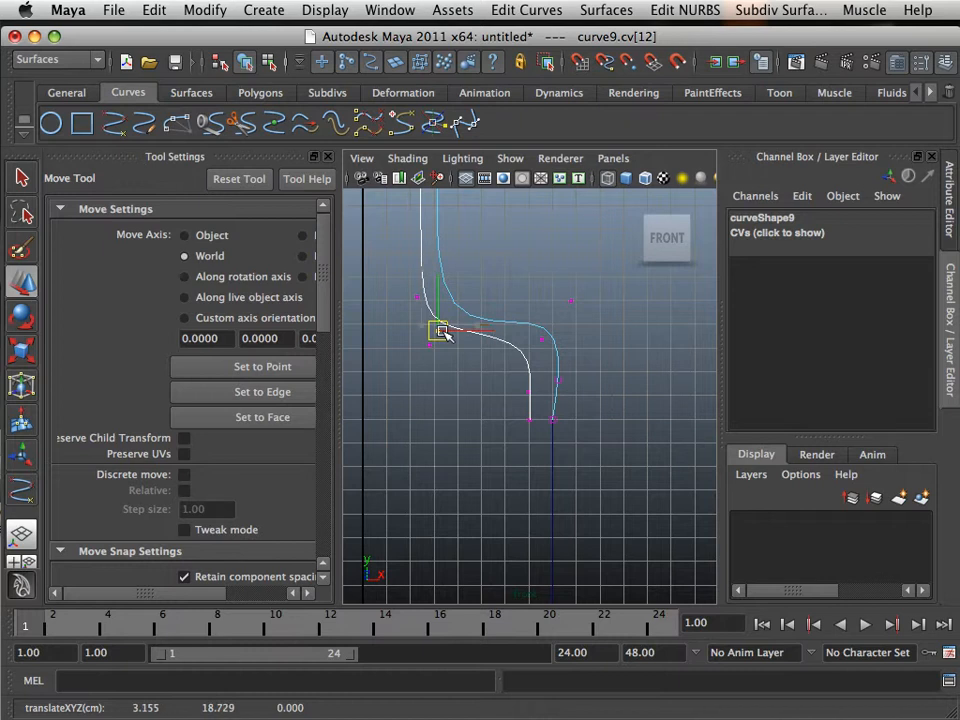
{"action": "scroll", "coordinate": [441, 332], "scroll_direction": "down", "scroll_amount": 3}
{"action": "key", "text": "Left"}
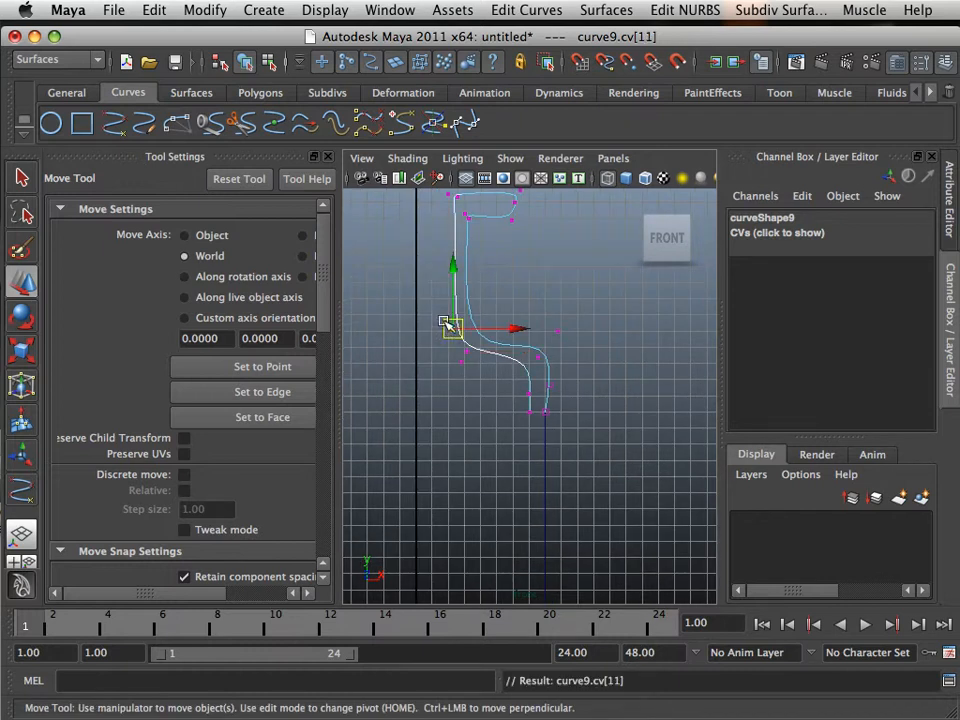
{"action": "scroll", "coordinate": [444, 325], "scroll_direction": "down", "scroll_amount": 1}
{"action": "left_click_drag", "start_coordinate": [456, 322], "coordinate": [465, 334]}
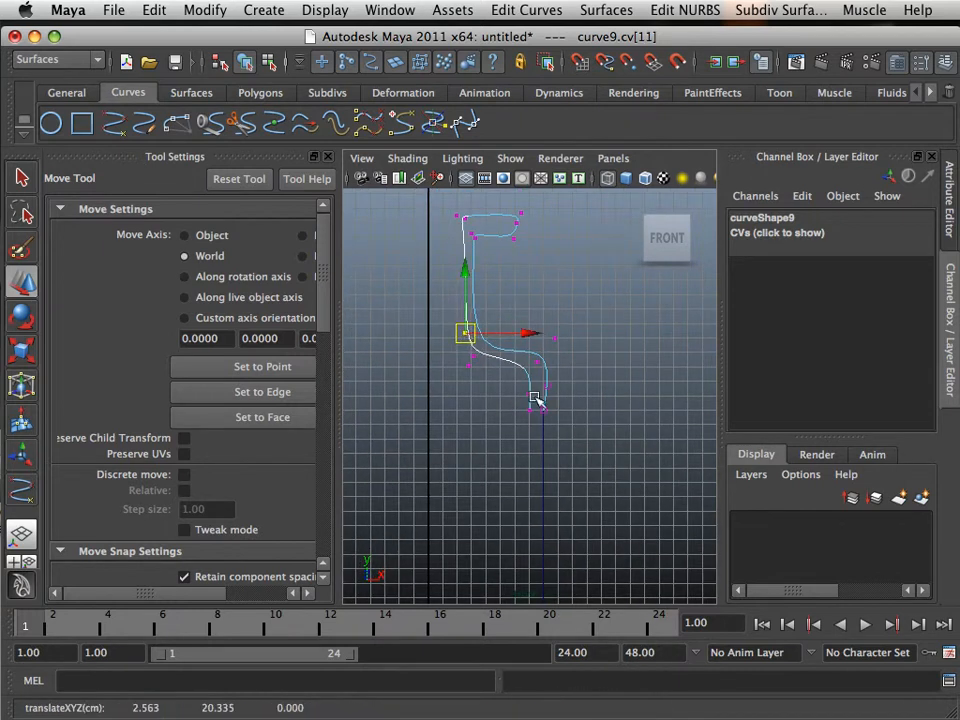
- Select the CV at the outer shoulder's corner and move it about 1 unit inward to round the shoulder
{"action": "scroll", "coordinate": [565, 412], "scroll_direction": "up", "scroll_amount": 2}
{"action": "left_click", "coordinate": [566, 421]}
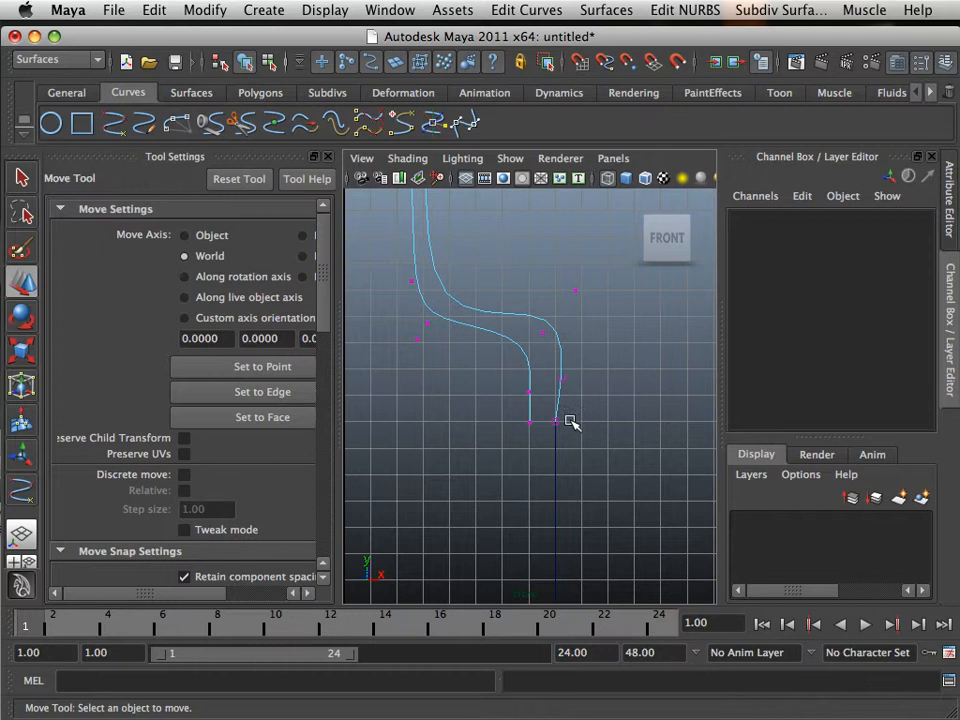
{"action": "left_click_drag", "start_coordinate": [569, 394], "coordinate": [550, 426]}
{"action": "key", "text": "Left"}
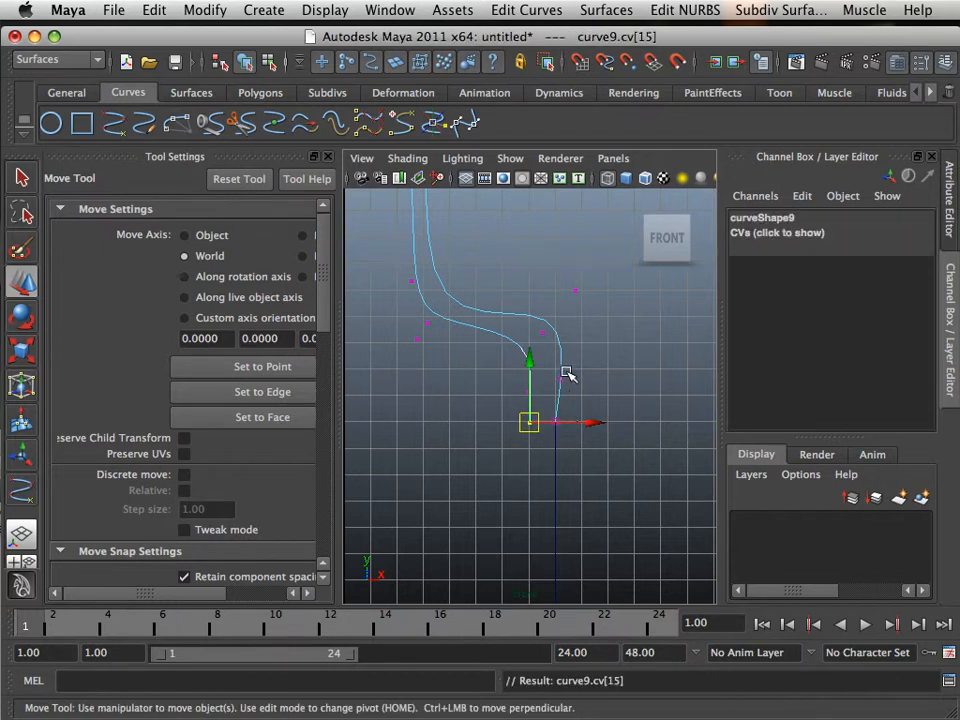
{"action": "key", "text": "Right"}
{"action": "key", "text": "Right"}
{"action": "key", "text": "Left"}
{"action": "key", "text": "Right"}
{"action": "key", "text": "Right"}
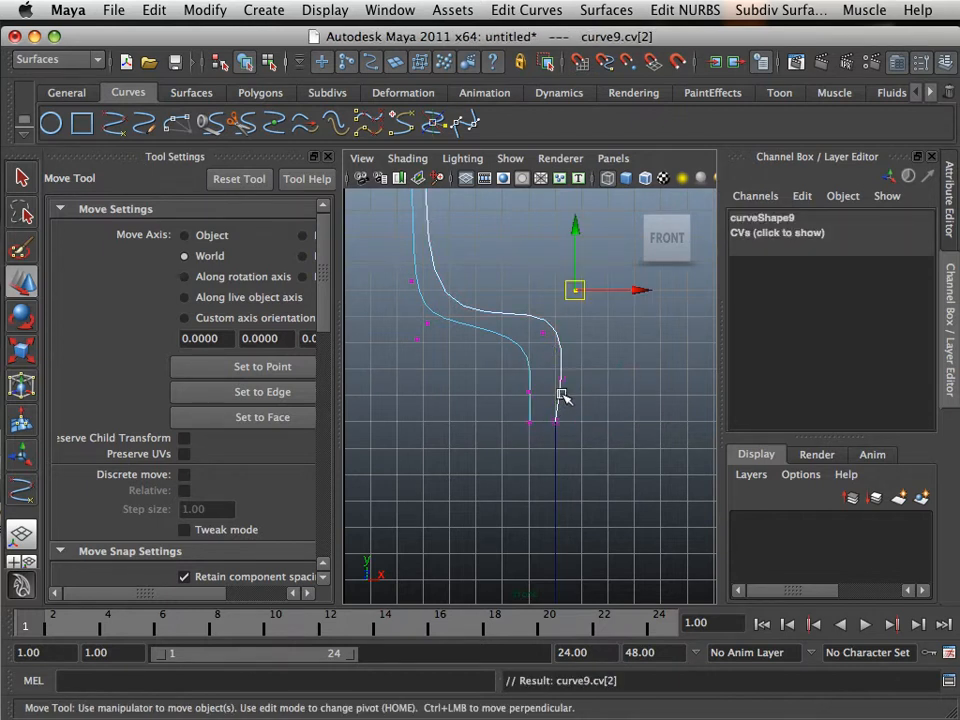
{"action": "key", "text": "Right"}
{"action": "key", "text": "Left"}
{"action": "key", "text": "Right"}
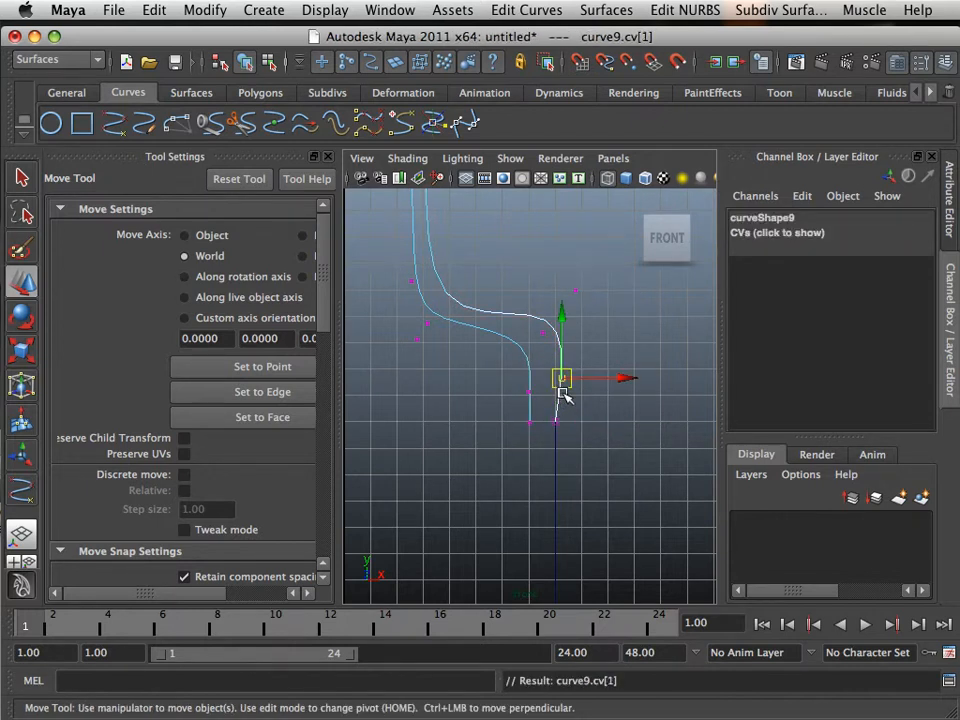
{"action": "key", "text": "Left"}
{"action": "left_click_drag", "start_coordinate": [574, 290], "coordinate": [552, 298]}
- Adjust the CV at the base of the outer neck to refine the bend into the shoulder
{"action": "key", "text": "Right"}
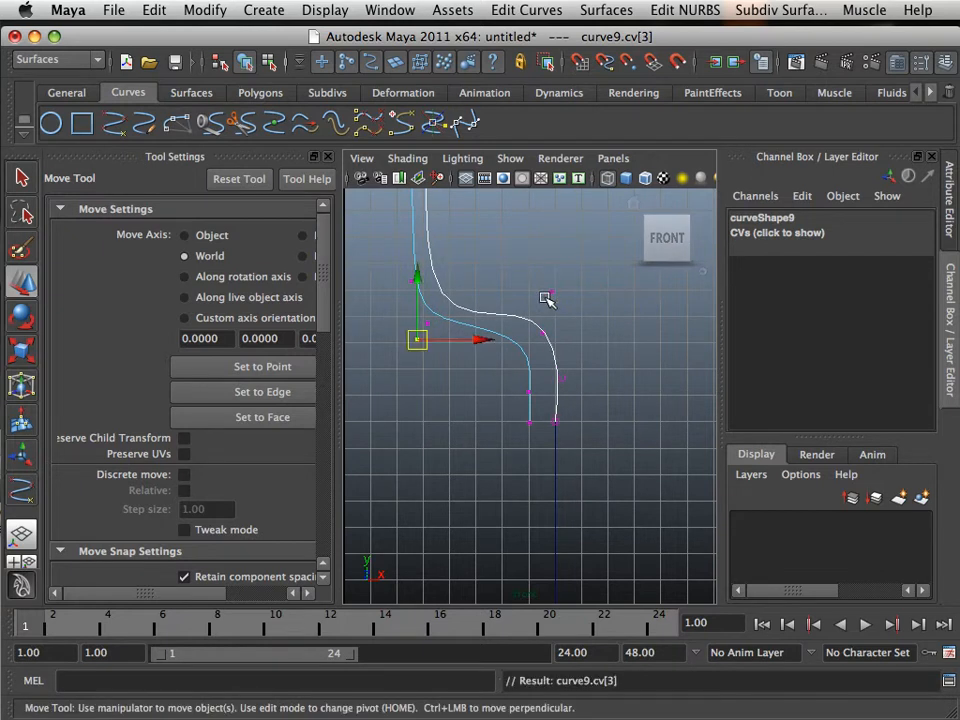
{"action": "scroll", "coordinate": [510, 302], "scroll_direction": "down", "scroll_amount": 2}
{"action": "mouse_move", "coordinate": [442, 354]}
{"action": "left_mouse_down"}
{"action": "mouse_move", "coordinate": [436, 337]}
{"action": "mouse_move", "coordinate": [444, 344]}
{"action": "left_mouse_up"}
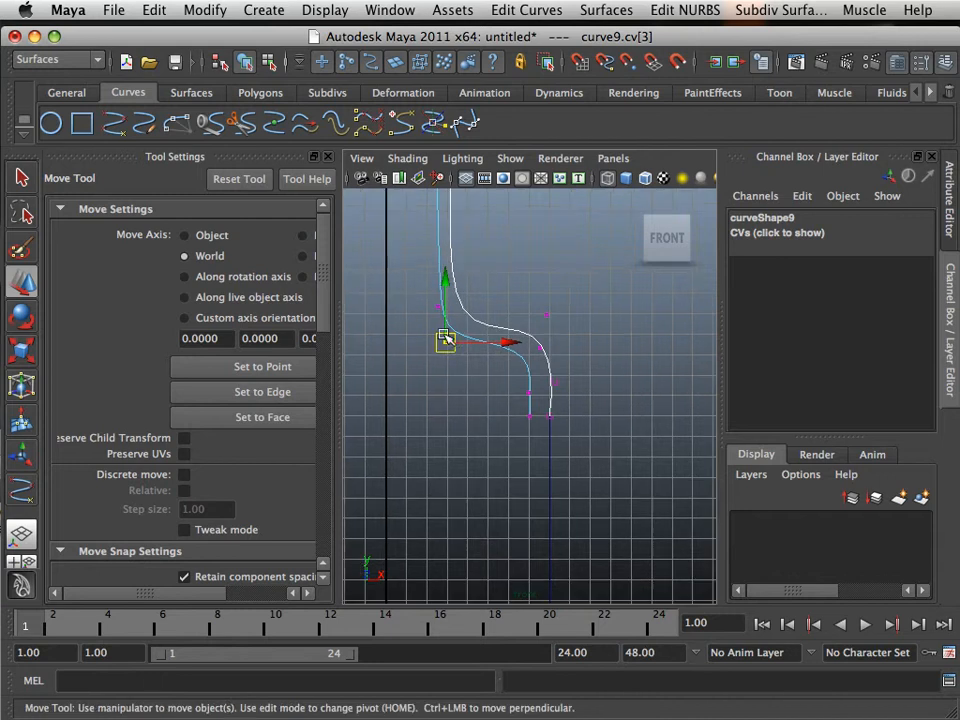
- Shift the two CVs where the outer neck meets the lip's underside slightly outward and down to even out the corner
{"action": "middle_click_drag", "start_coordinate": [444, 344], "coordinate": [470, 469], "text": "alt"}
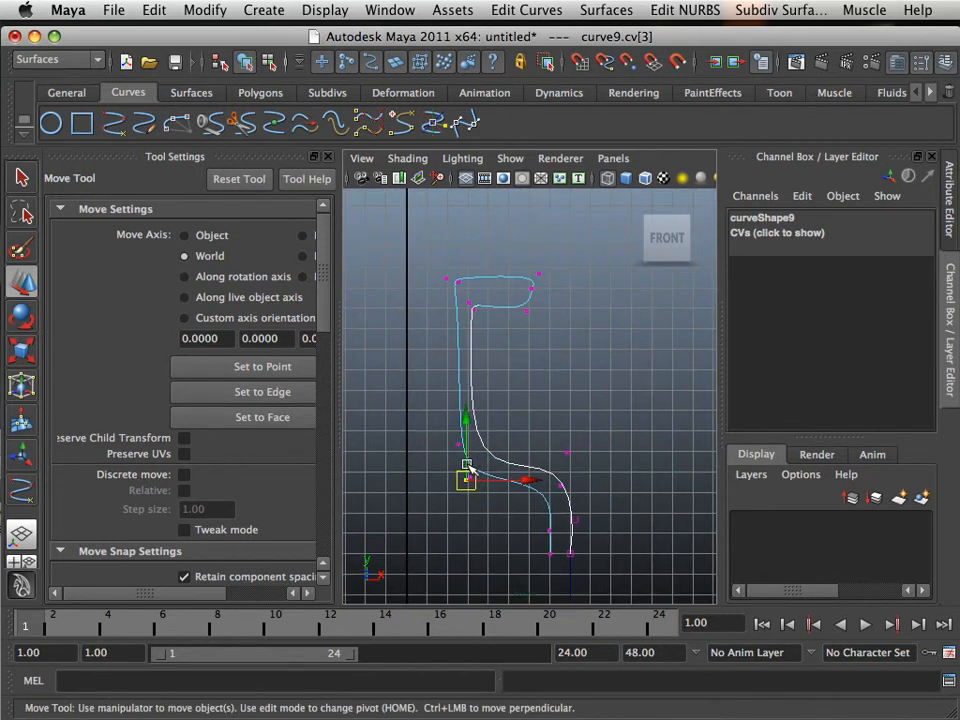
{"action": "key", "text": "Right"}
{"action": "left_click", "coordinate": [476, 311]}
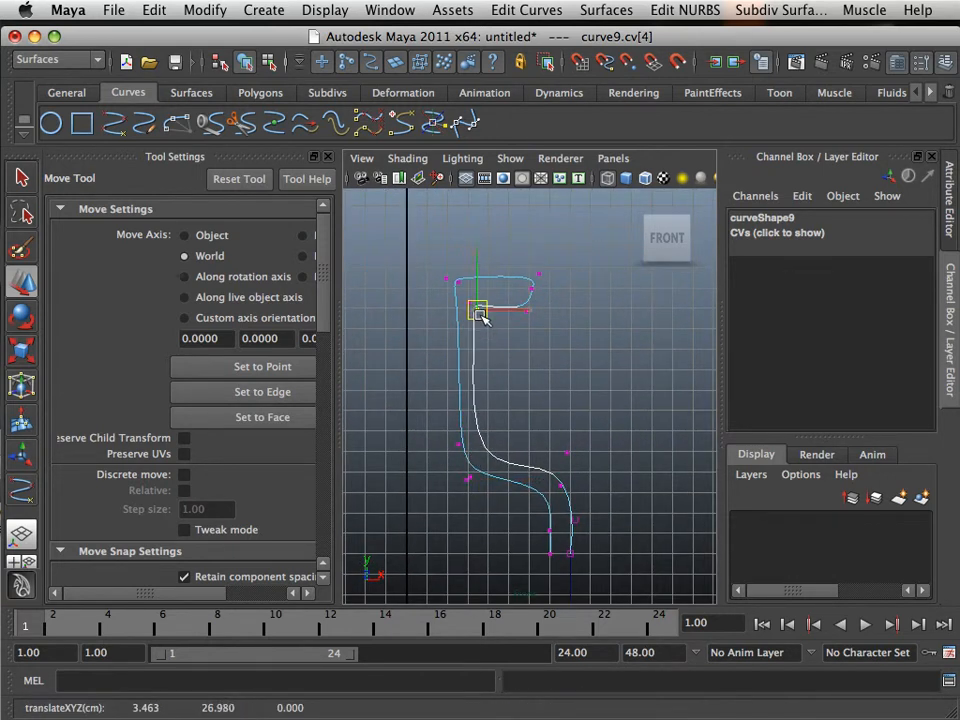
{"action": "left_click_drag", "start_coordinate": [479, 314], "coordinate": [483, 324]}
{"action": "key", "text": "Left"}
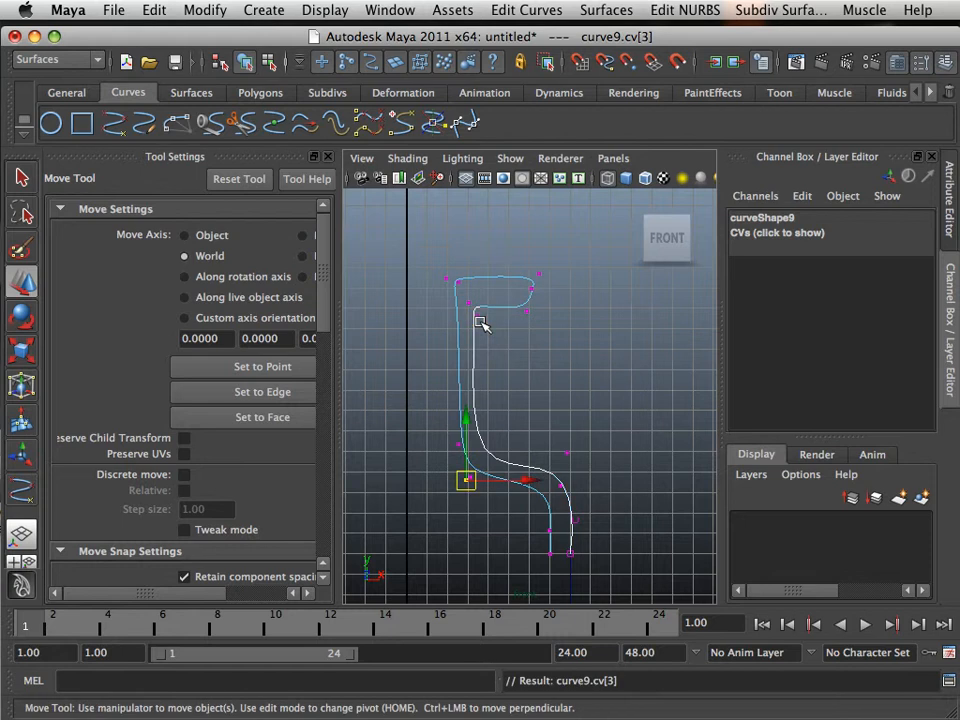
{"action": "key", "text": "Right"}
{"action": "key", "text": "Right"}
{"action": "left_click", "coordinate": [476, 310]}
- Move the CV at the lip's lower outer corner to about (6.32, 27.02) to tighten the lip's end
{"action": "left_click_drag", "start_coordinate": [476, 310], "coordinate": [536, 307]}
{"action": "key", "text": "Right"}
{"action": "left_click", "coordinate": [536, 308]}
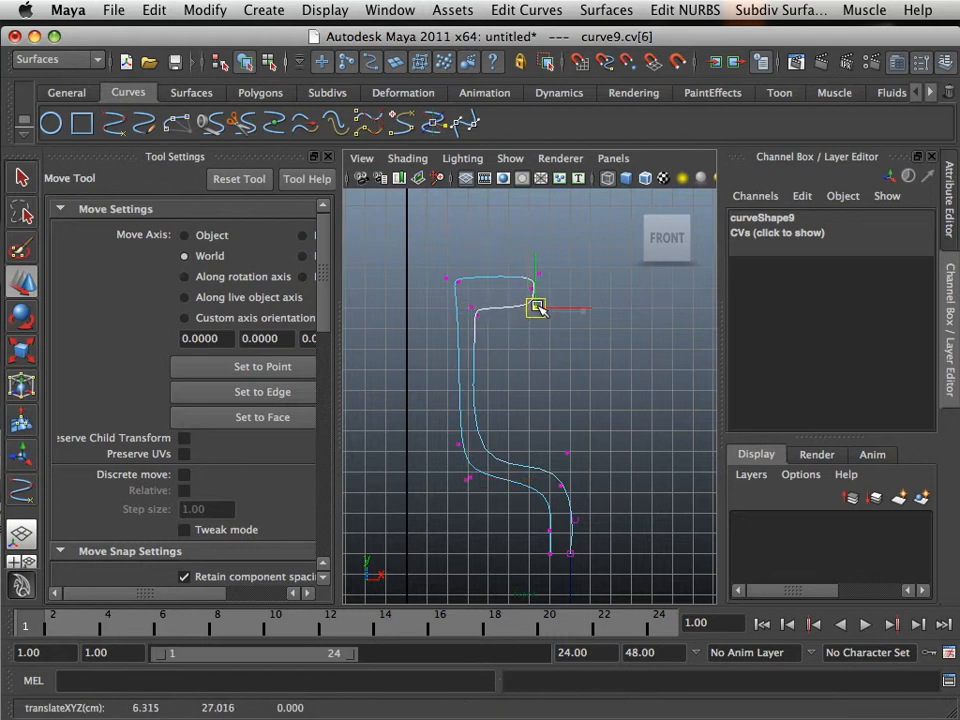
{"action": "scroll", "coordinate": [501, 412], "scroll_direction": "down", "scroll_amount": 1}
{"action": "scroll", "coordinate": [497, 460], "scroll_direction": "up", "scroll_amount": 4}
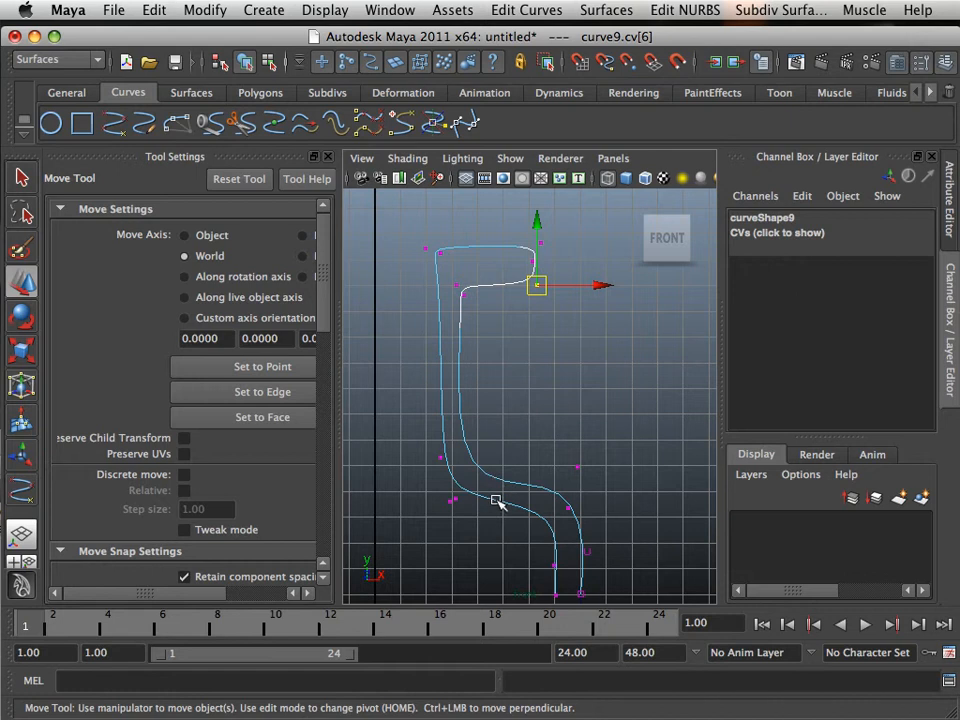
- Draw a linear EP curve from the inner shoulder's lower end down to one unit above the base and across to the centre axis
{"action": "middle_click_drag", "start_coordinate": [497, 503], "coordinate": [518, 377], "text": "alt"}
{"action": "scroll", "coordinate": [527, 454], "scroll_direction": "down", "scroll_amount": 3}
{"action": "middle_click_drag", "start_coordinate": [527, 454], "coordinate": [497, 281], "text": "alt"}
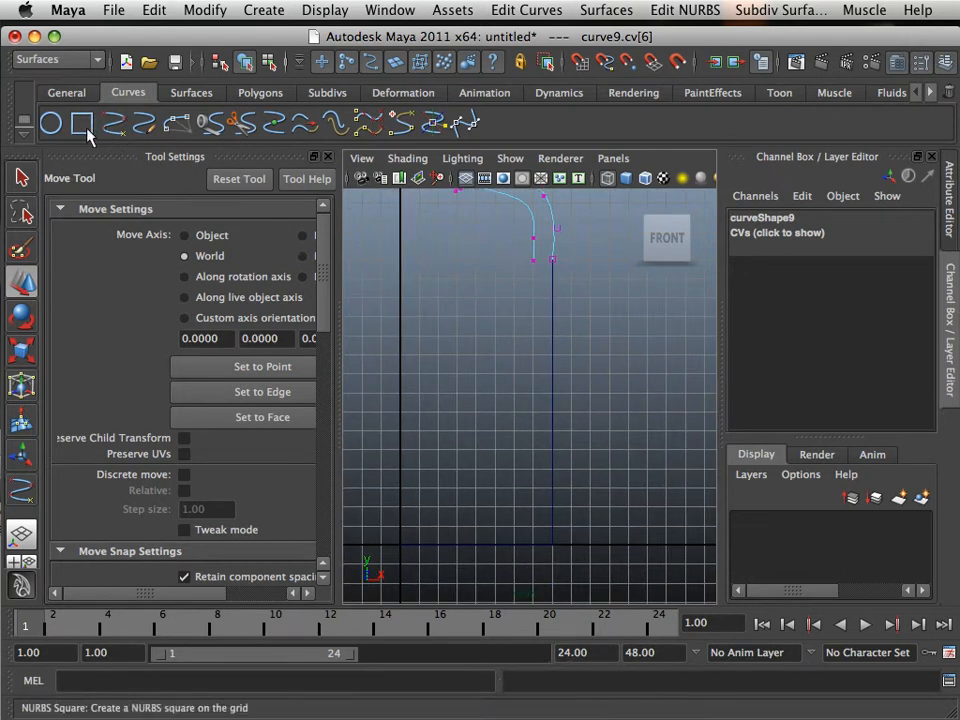
{"action": "left_click", "coordinate": [143, 122]}
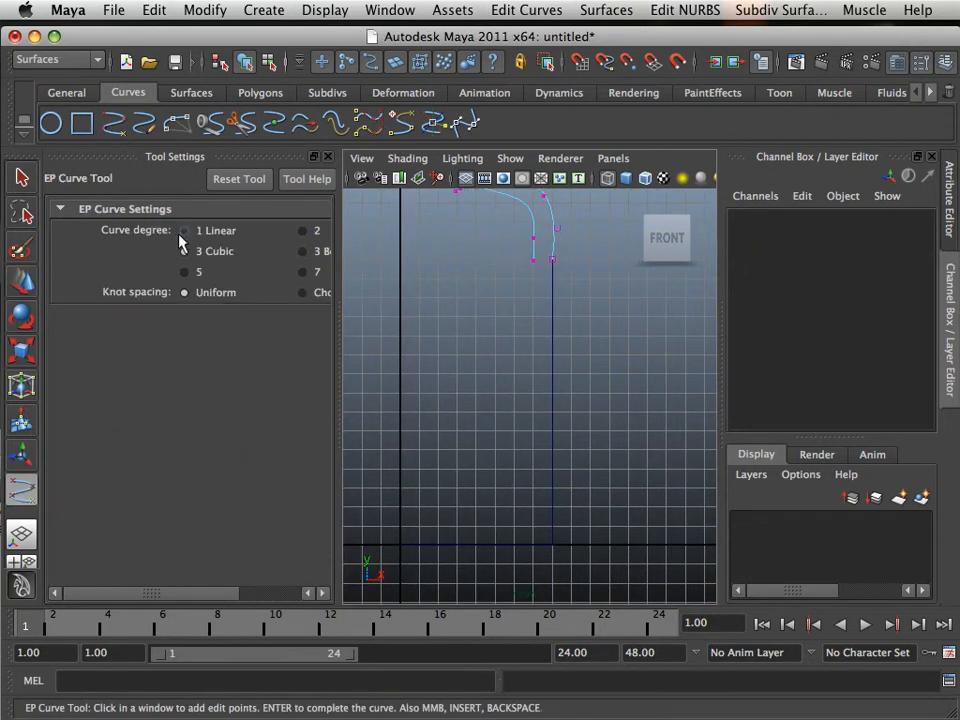
{"action": "left_click", "coordinate": [533, 260]}
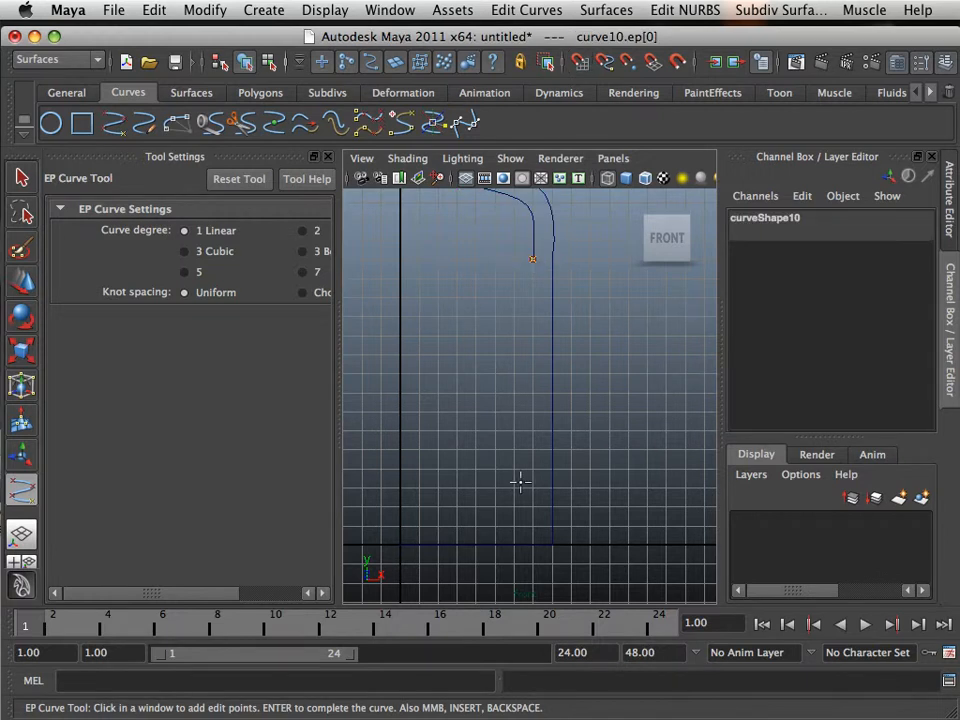
{"action": "left_click", "coordinate": [532, 525]}
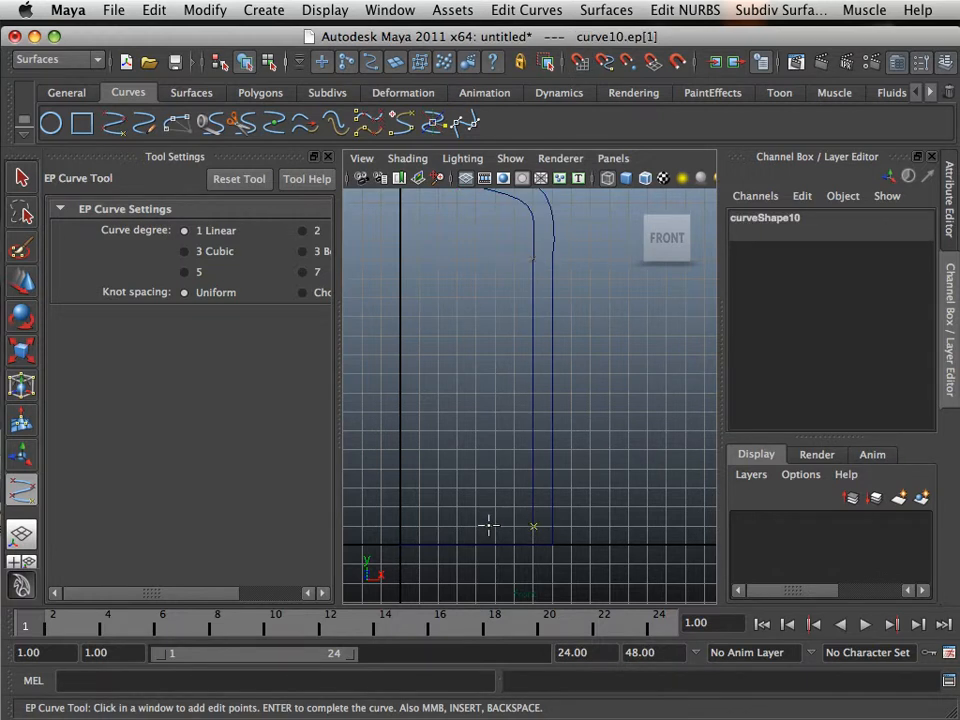
{"action": "left_click", "coordinate": [400, 524]}
{"action": "scroll", "coordinate": [533, 497], "scroll_direction": "down", "scroll_amount": 2}
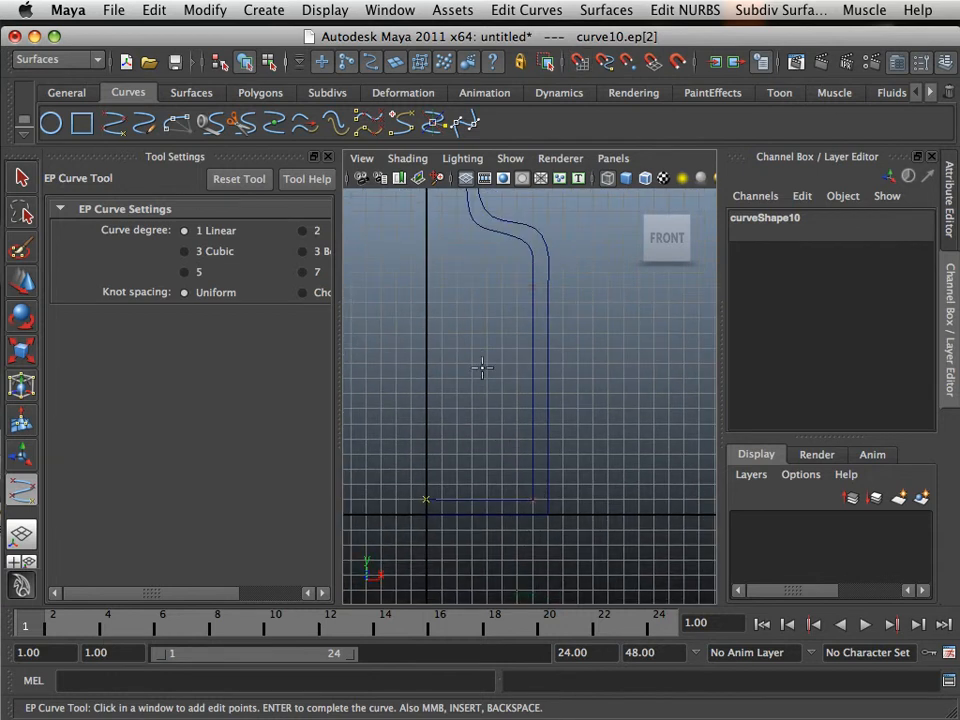
{"action": "middle_click_drag", "start_coordinate": [482, 368], "coordinate": [437, 314], "text": "alt"}
{"action": "left_click", "coordinate": [19, 281]}
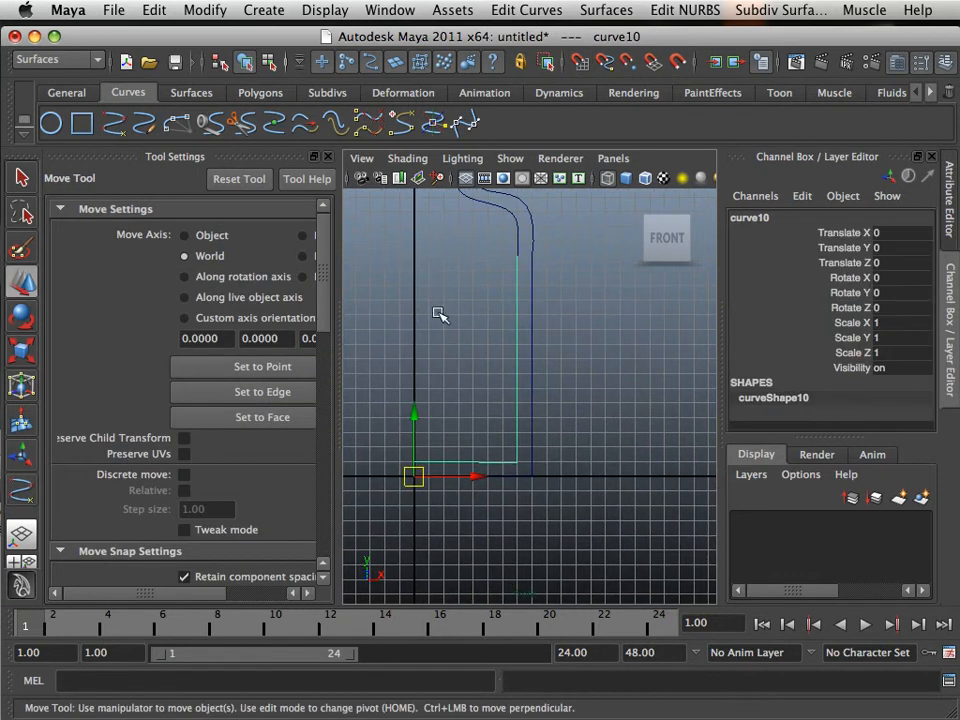
- Attach the outer body and base curve to the neck and shoulder curve
{"action": "left_click", "coordinate": [509, 476]}
{"action": "left_click", "coordinate": [504, 488]}
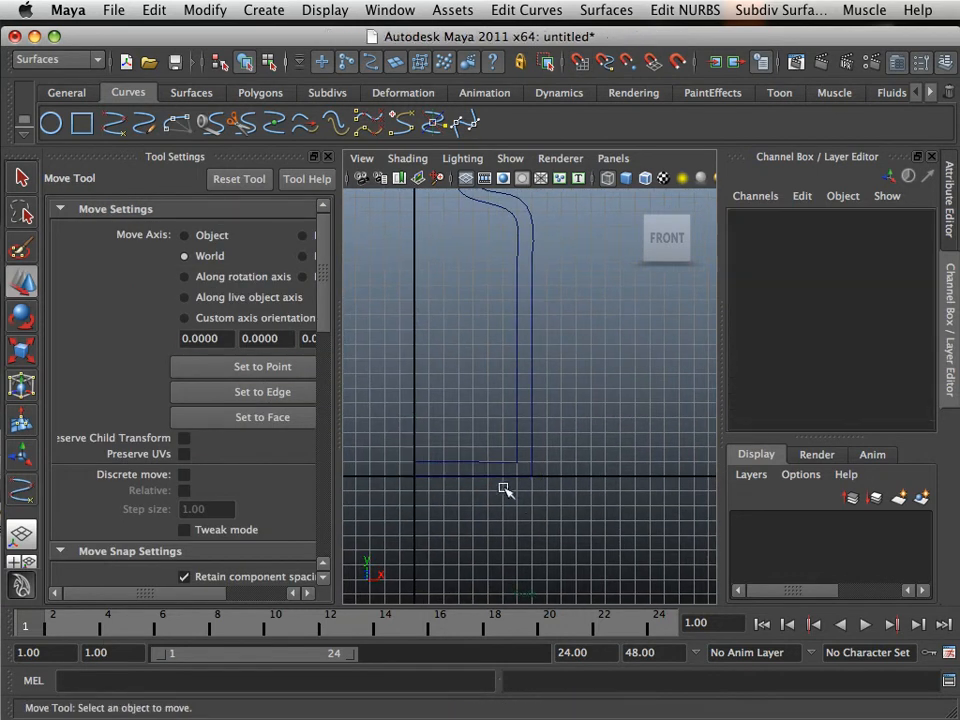
{"action": "left_click", "coordinate": [491, 476]}
{"action": "middle_click_drag", "start_coordinate": [543, 302], "coordinate": [557, 485], "text": "alt"}
{"action": "left_click", "coordinate": [539, 388], "text": "shift"}
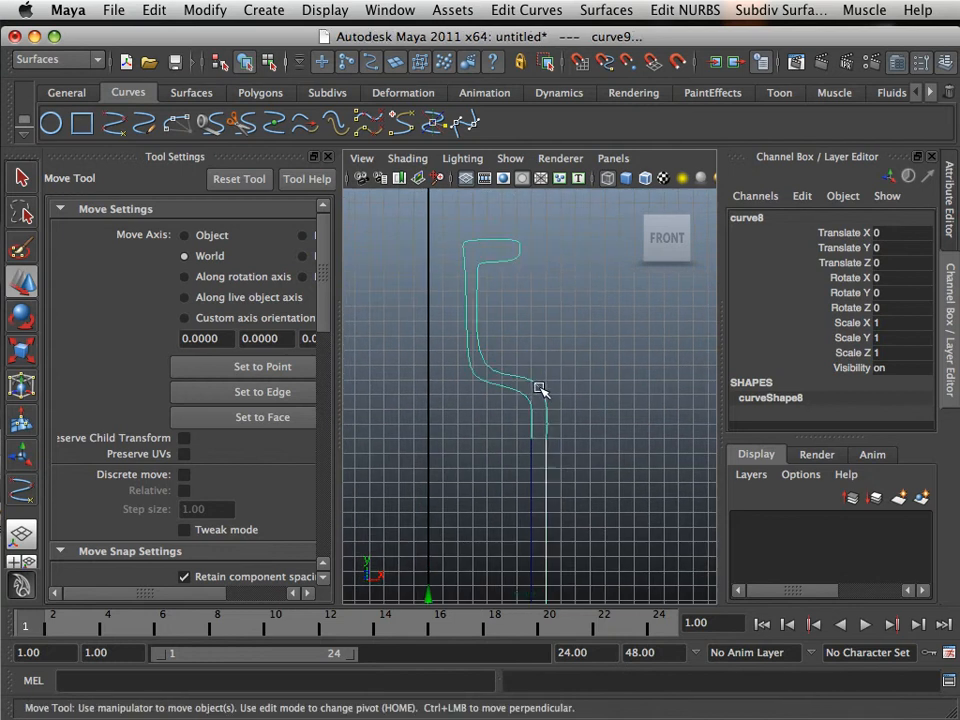
{"action": "left_click", "coordinate": [500, 12]}
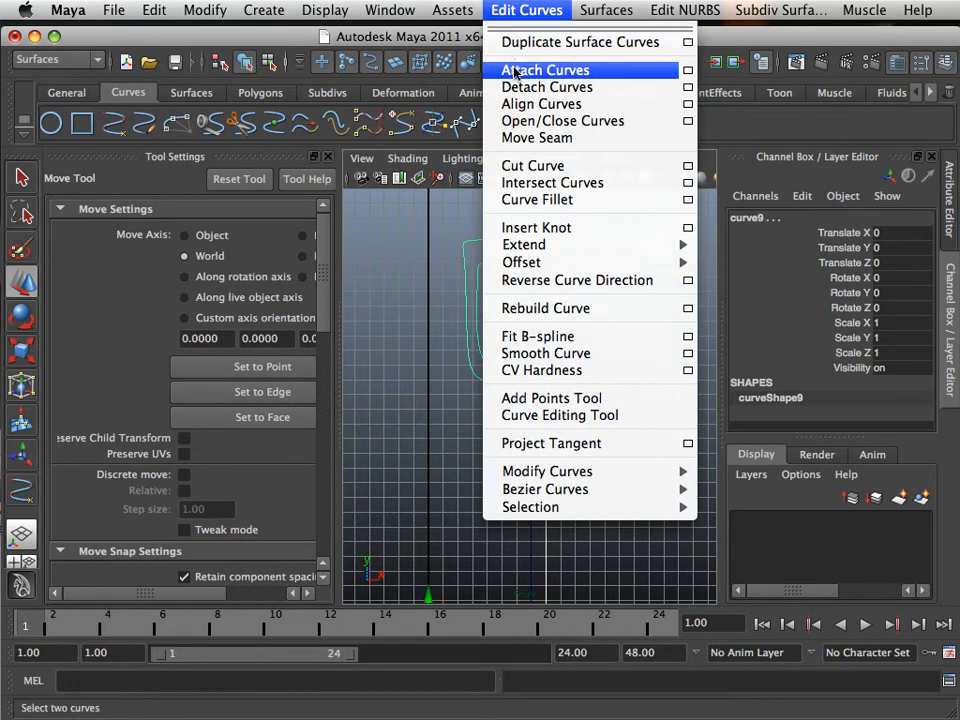
{"action": "left_click", "coordinate": [512, 68]}
- Attach the inner wall and floor curve to the joined profile curve
{"action": "middle_click_drag", "start_coordinate": [566, 420], "coordinate": [553, 311], "text": "alt"}
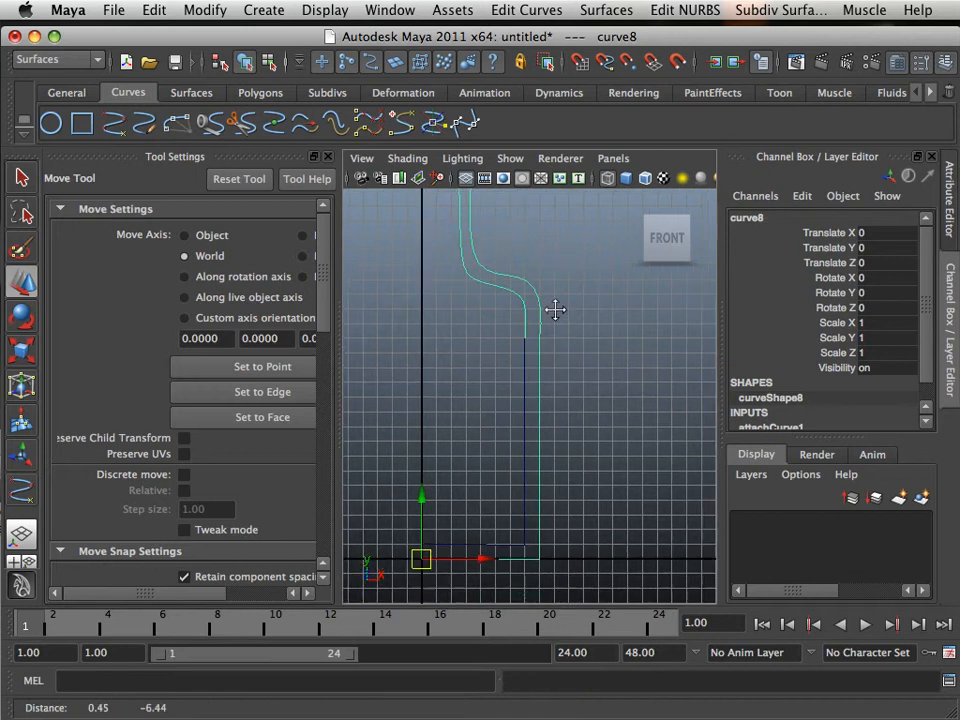
{"action": "left_click", "coordinate": [523, 398]}
{"action": "key", "text": "g"}
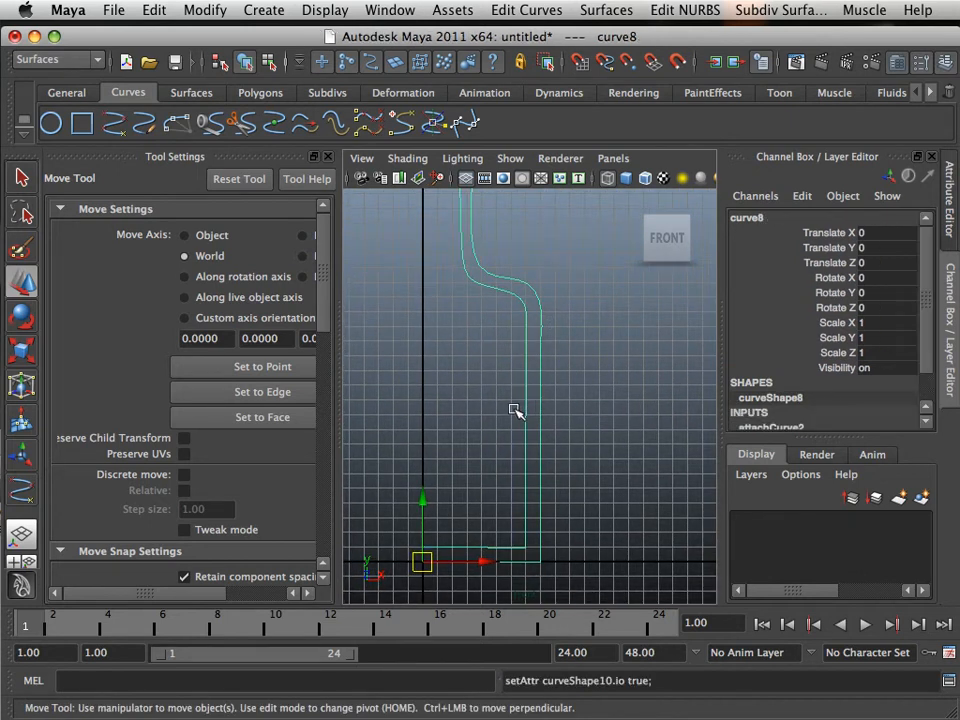
- Inspect the joined profile from lip to base in the front view and in perspective
{"action": "scroll", "coordinate": [511, 405], "scroll_direction": "down", "scroll_amount": 2}
{"action": "scroll", "coordinate": [505, 409], "scroll_direction": "up", "scroll_amount": 1}
{"action": "middle_click_drag", "start_coordinate": [503, 413], "coordinate": [525, 452], "text": "alt"}
{"action": "middle_click_drag", "start_coordinate": [517, 308], "coordinate": [508, 434], "text": "alt"}
{"action": "middle_click_drag", "start_coordinate": [512, 372], "coordinate": [460, 230], "text": "alt"}
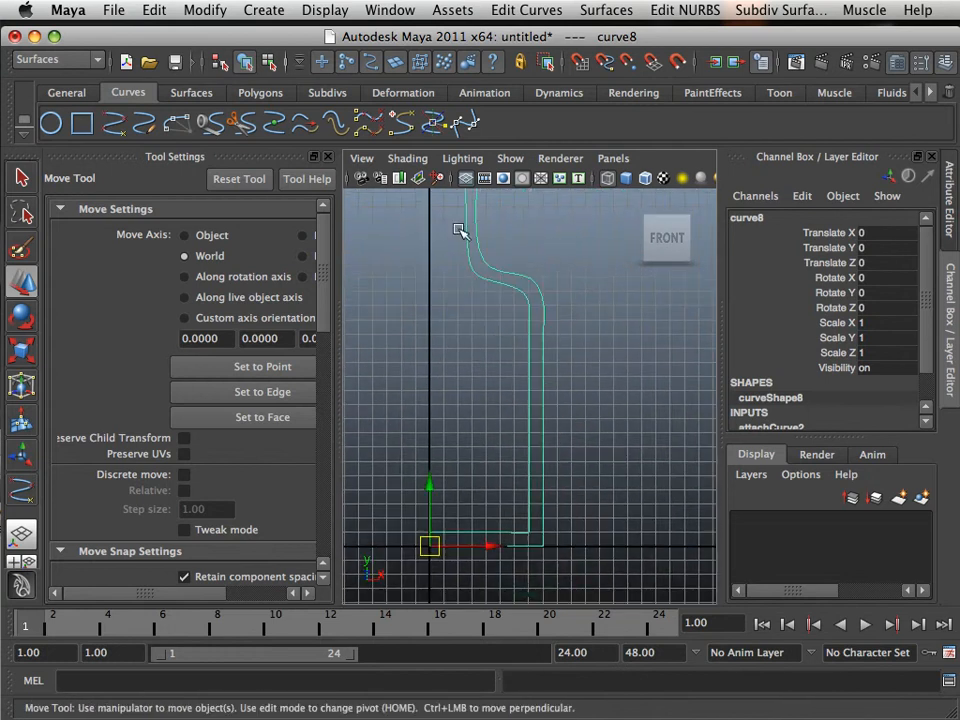
{"action": "middle_click_drag", "start_coordinate": [480, 352], "coordinate": [502, 352], "text": "alt"}
{"action": "scroll", "coordinate": [510, 417], "scroll_direction": "down", "scroll_amount": 1}
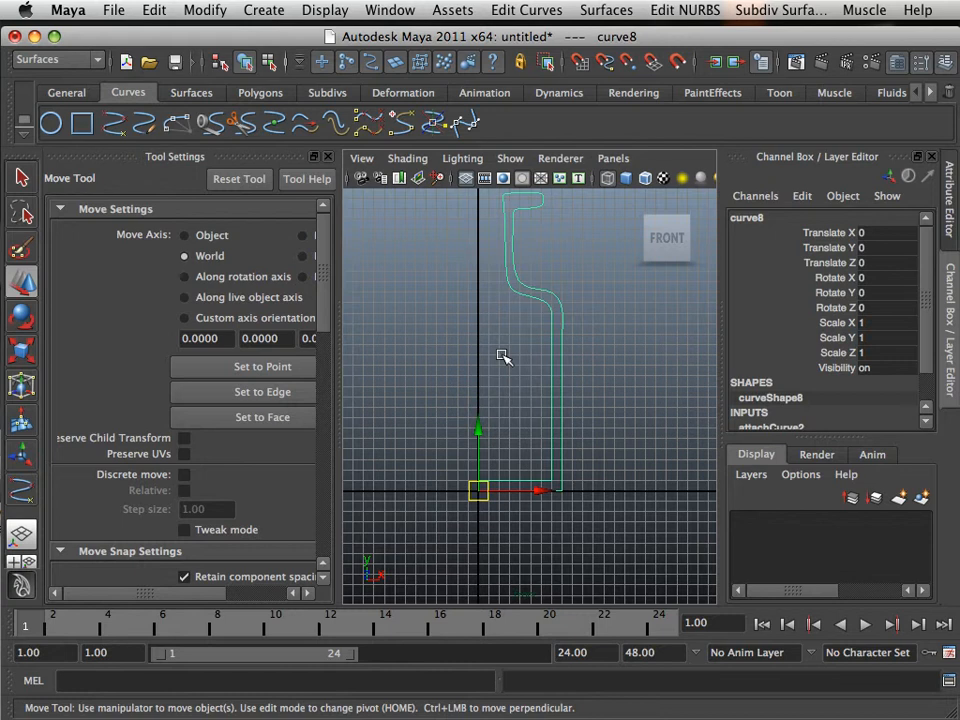
{"action": "key", "text": "space"}
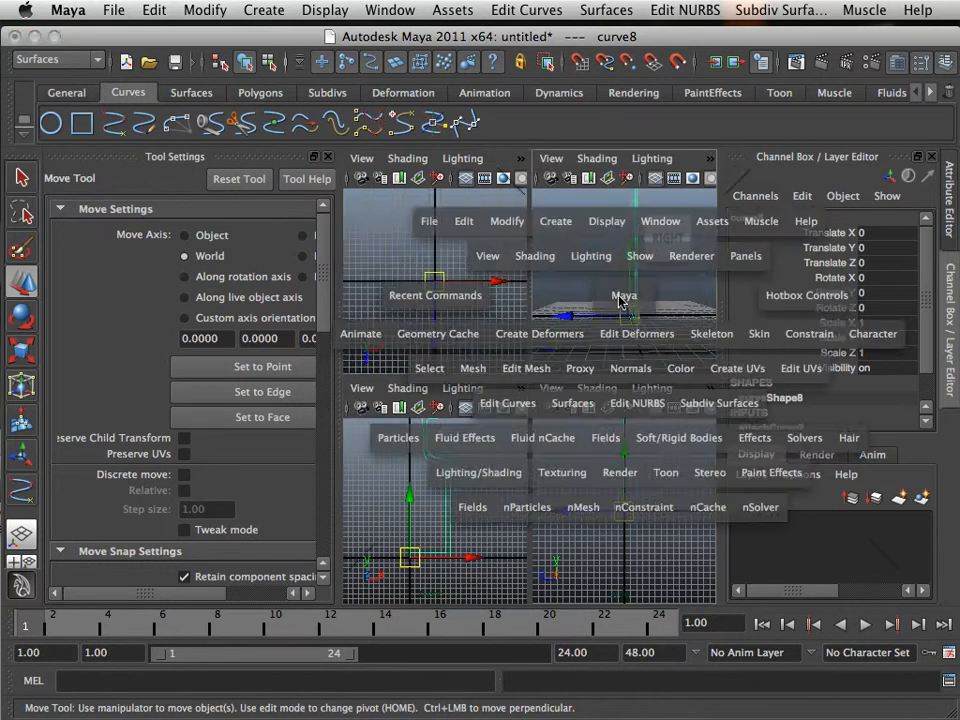
{"action": "left_click_drag", "start_coordinate": [491, 360], "coordinate": [526, 438], "text": "alt"}
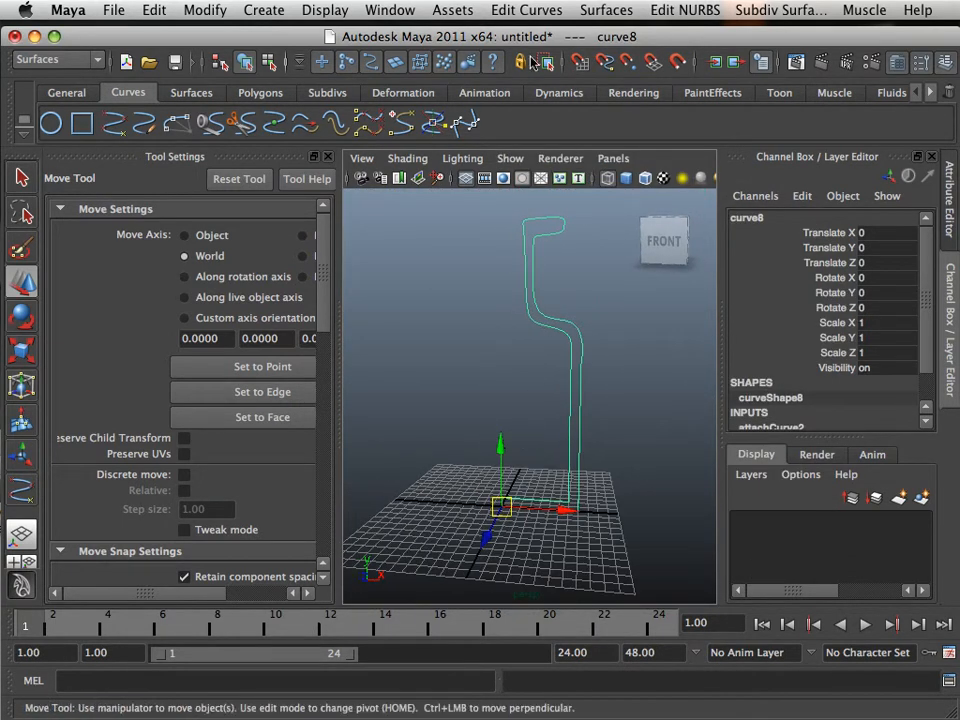
- Try to revolve the profile 360 degrees around Y as quad polygons with 8 segments and a tessellation count of 500
{"action": "left_click", "coordinate": [527, 10]}
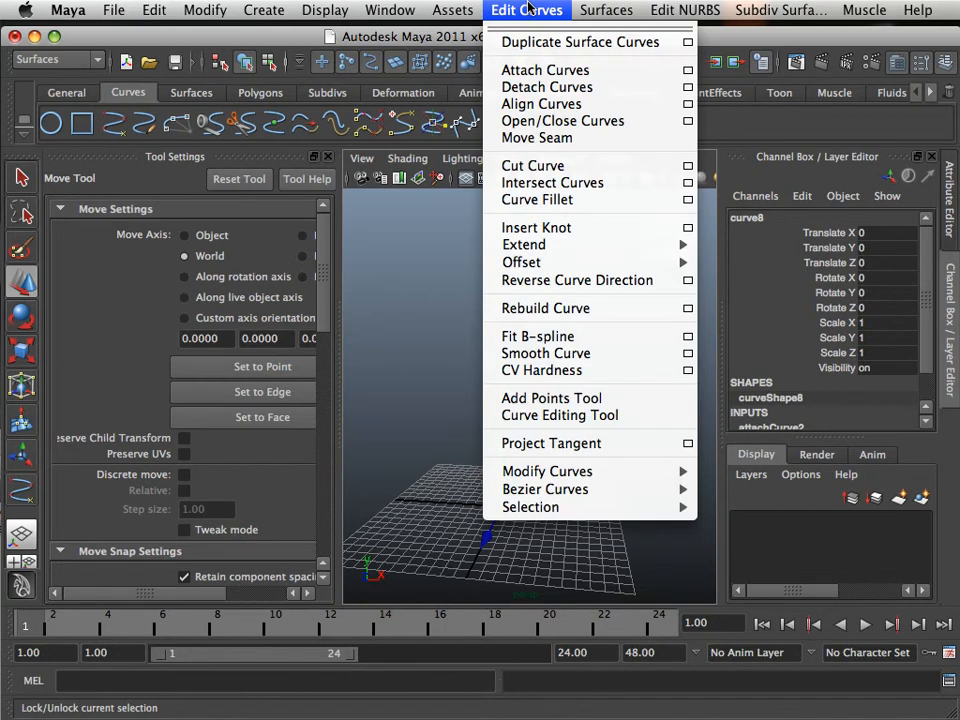
{"action": "mouse_move", "coordinate": [609, 13]}
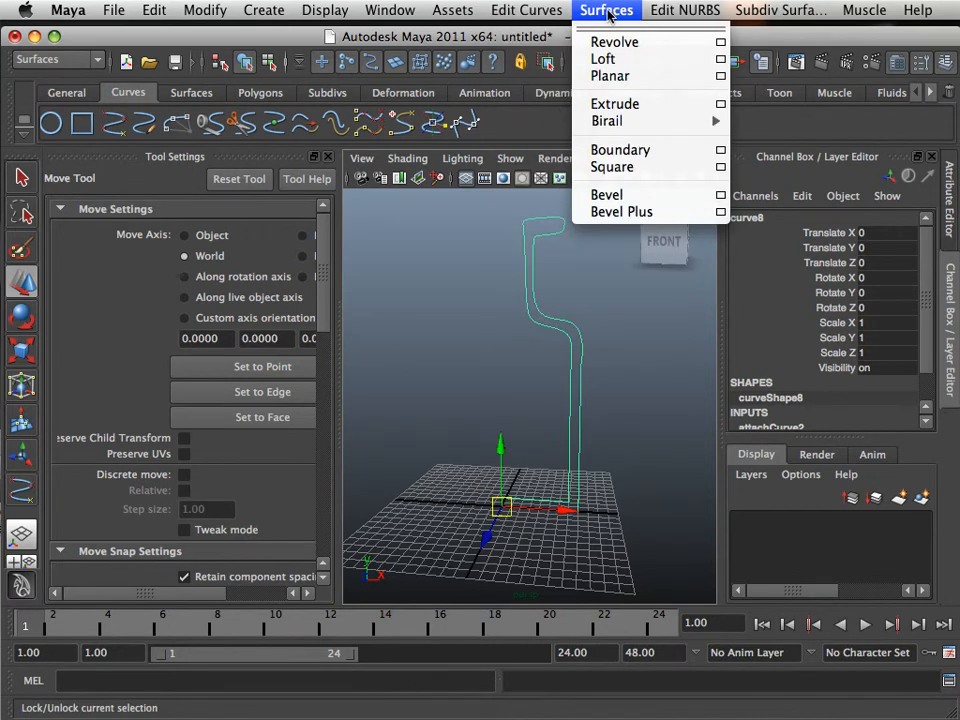
{"action": "left_click", "coordinate": [722, 42]}
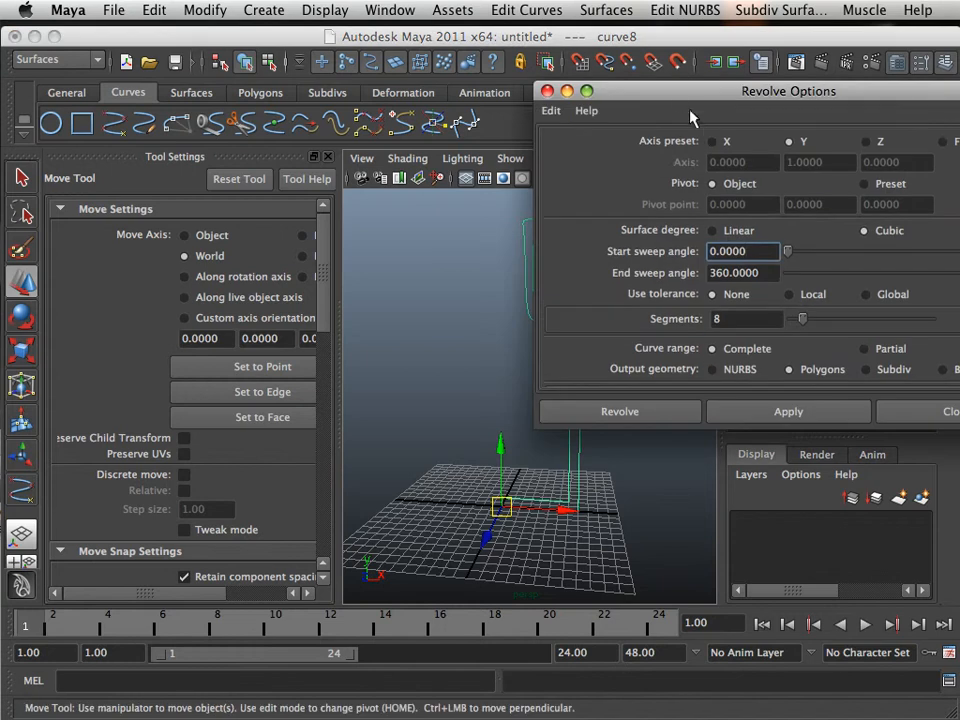
{"action": "left_click_drag", "start_coordinate": [670, 95], "coordinate": [617, 12]}
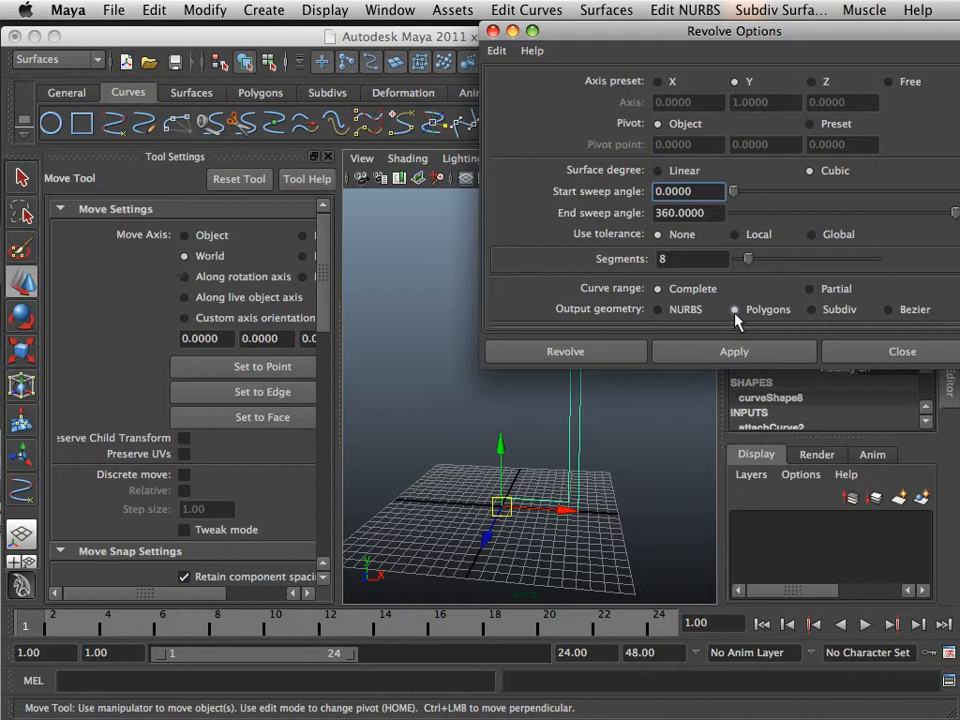
{"action": "scroll", "coordinate": [739, 290], "scroll_direction": "down", "scroll_amount": 3}
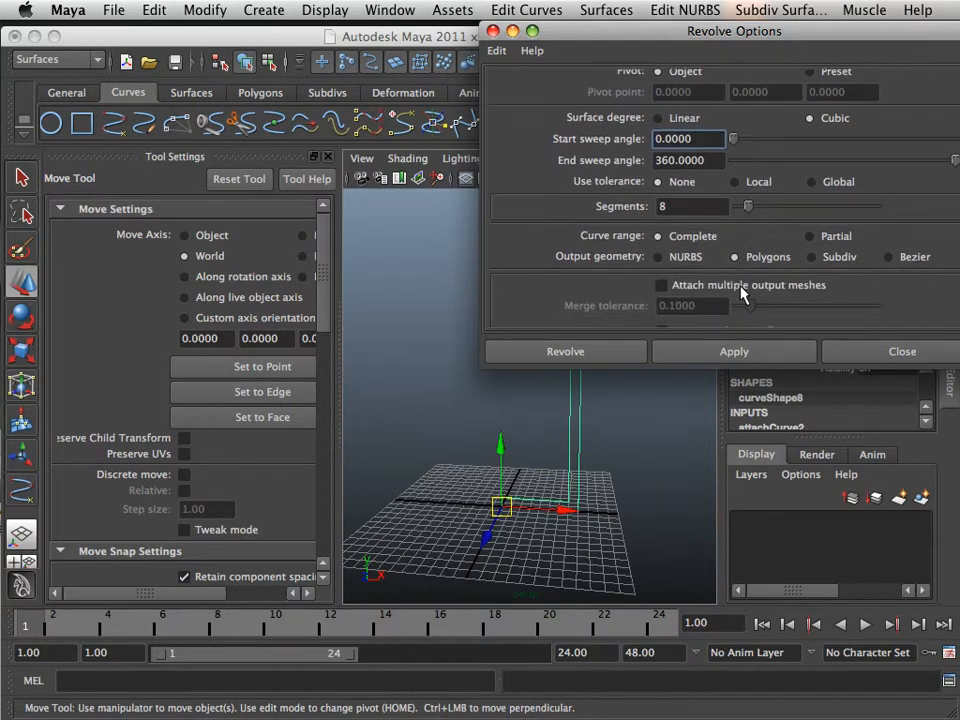
{"action": "scroll", "coordinate": [742, 292], "scroll_direction": "down", "scroll_amount": 3}
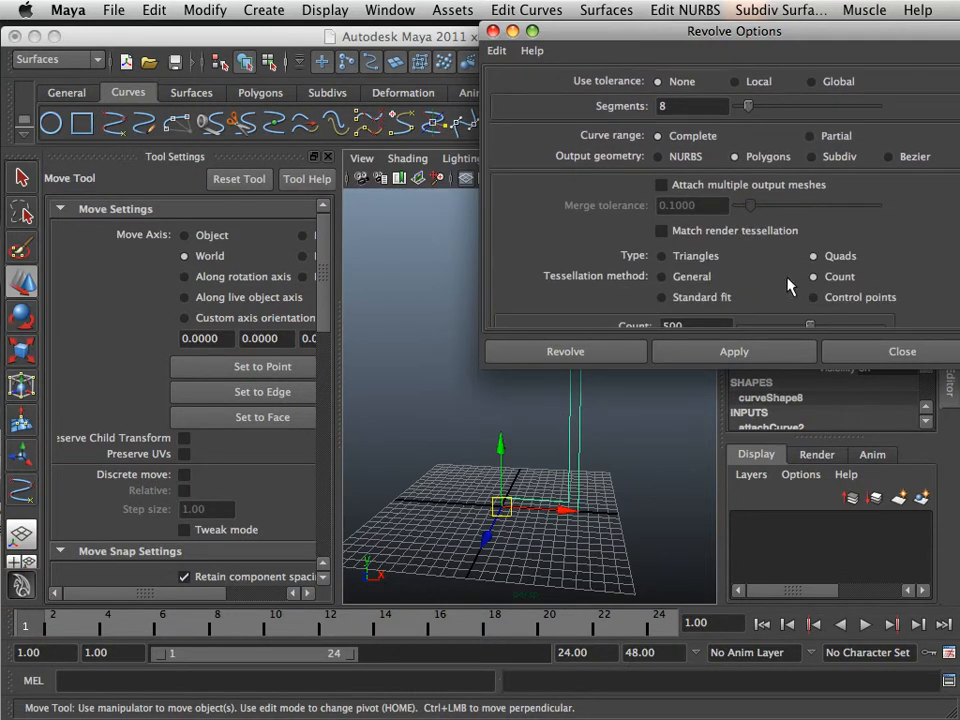
{"action": "scroll", "coordinate": [790, 286], "scroll_direction": "down", "scroll_amount": 2}
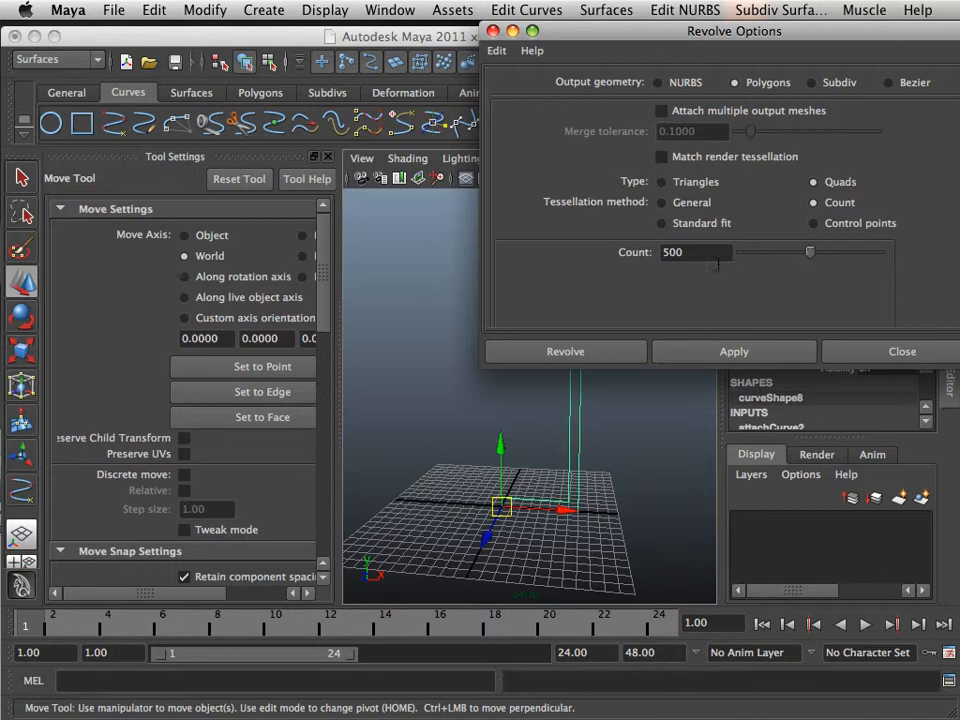
{"action": "left_click", "coordinate": [679, 253]}
{"action": "type", "text": "100"}
{"action": "left_click", "coordinate": [612, 352]}
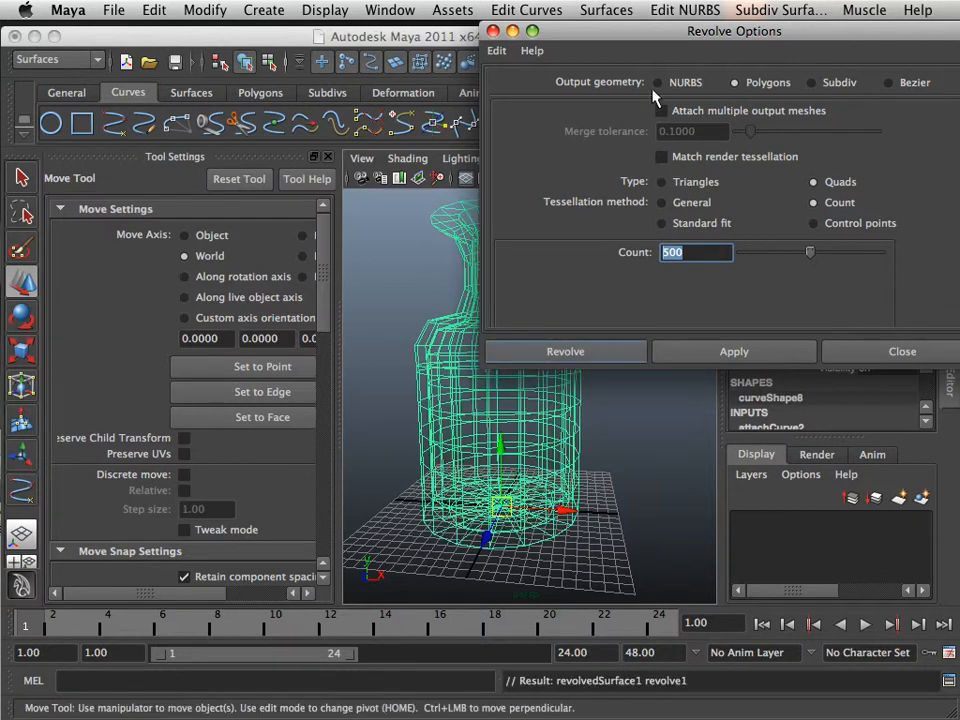
- Check the revolved bottle in shaded display and undo the revolve
{"action": "mouse_move", "coordinate": [536, 285]}
{"action": "left_mouse_down", "text": "alt"}
{"action": "mouse_move", "coordinate": [656, 334]}
{"action": "mouse_move", "coordinate": [558, 402]}
{"action": "mouse_move", "coordinate": [546, 373]}
{"action": "left_mouse_up", "text": "alt"}
{"action": "key", "text": "5"}
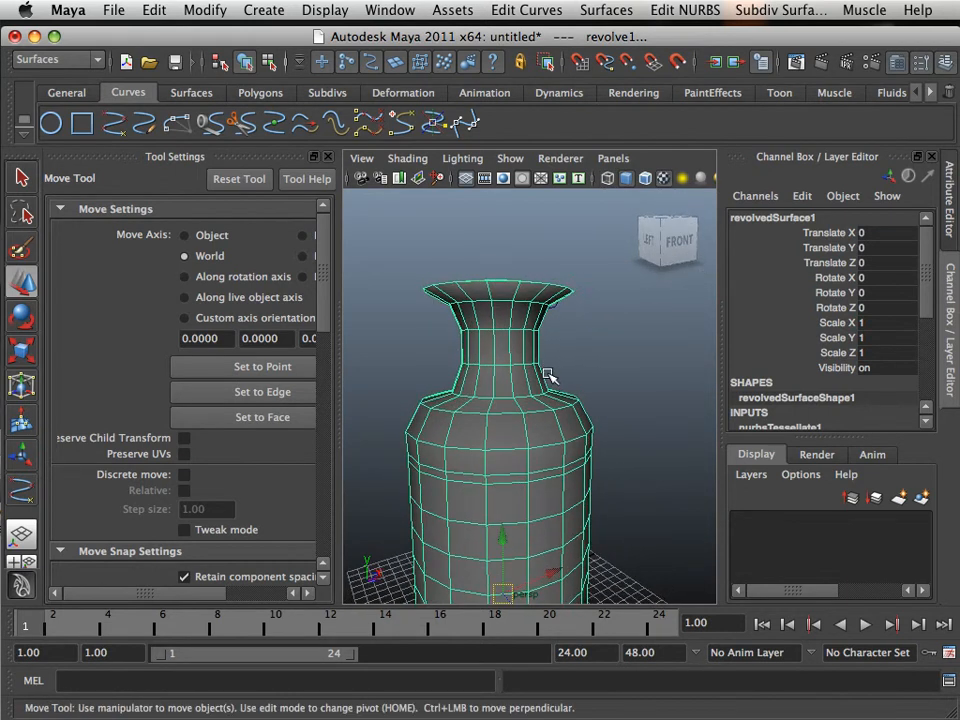
{"action": "key", "text": "ctrl+z"}
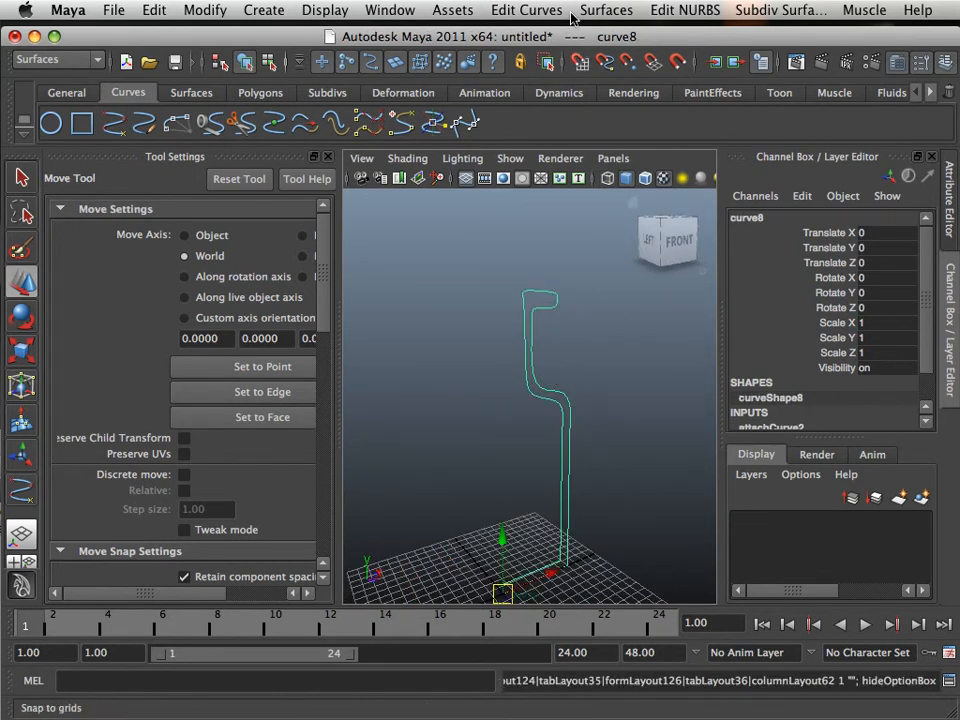
- Revolve the profile around Y as quad polygons with a tessellation count of 1000
{"action": "left_click", "coordinate": [606, 10]}
{"action": "mouse_move", "coordinate": [549, 15]}
{"action": "mouse_move", "coordinate": [650, 14]}
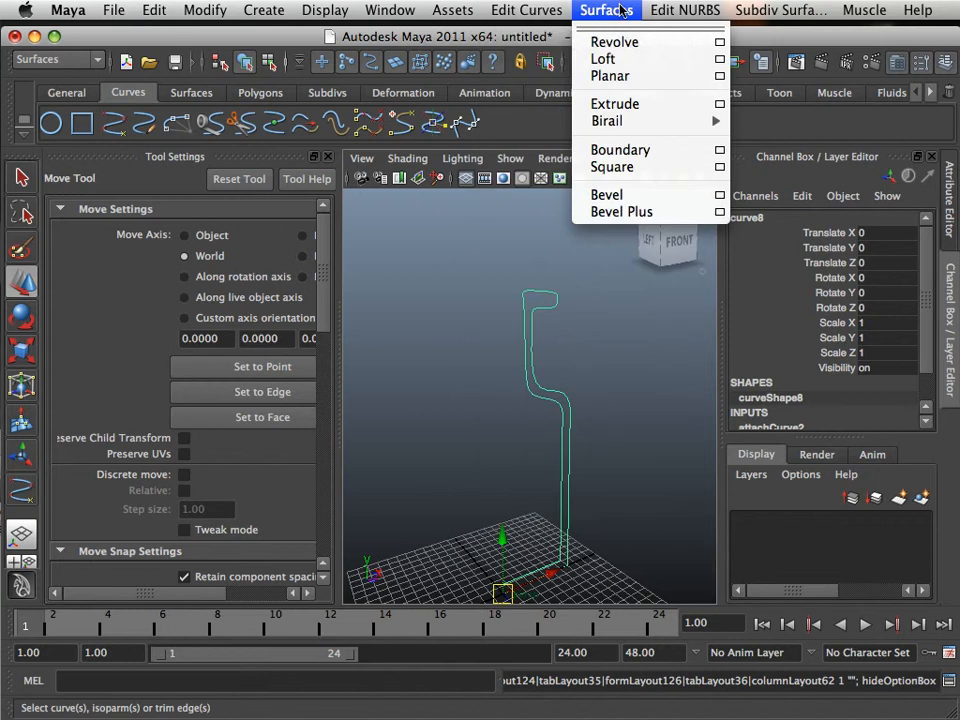
{"action": "left_click", "coordinate": [720, 44]}
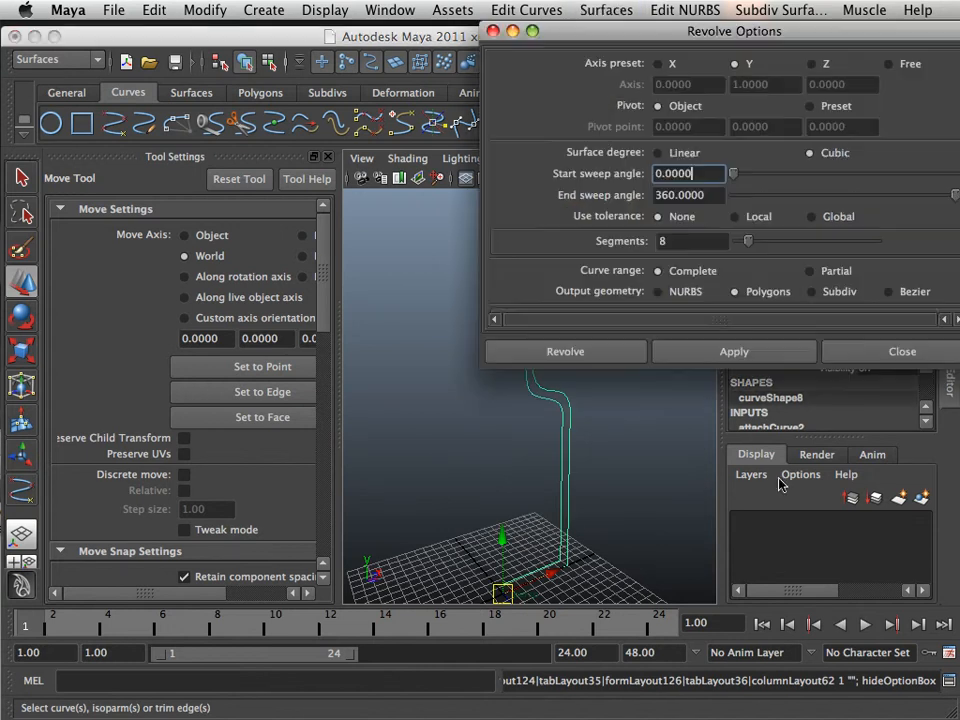
{"action": "left_click_drag", "start_coordinate": [687, 262], "coordinate": [655, 264]}
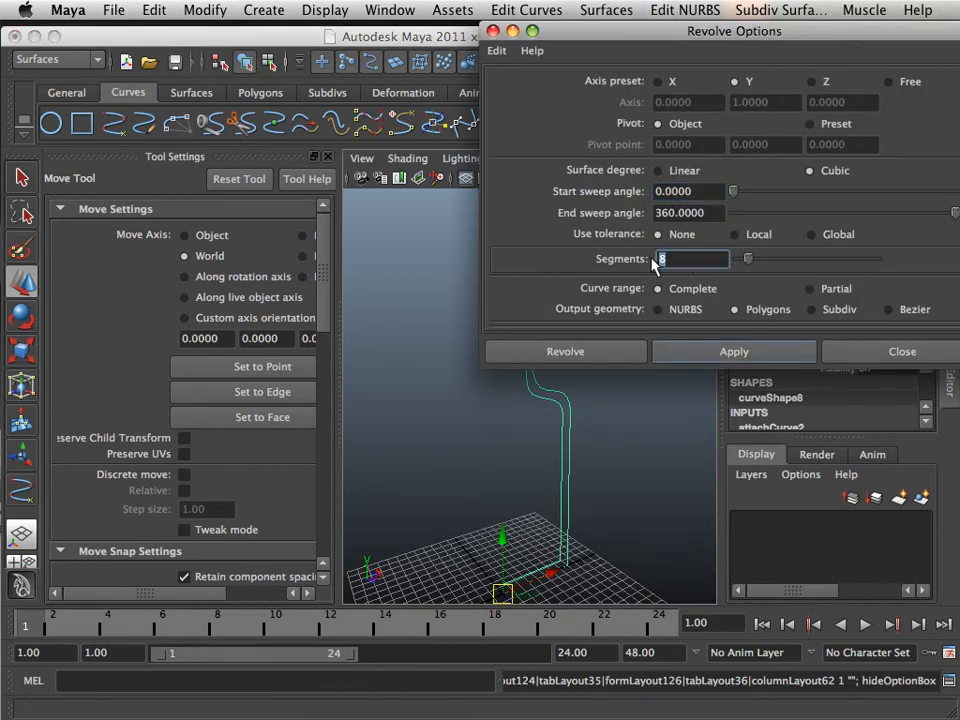
{"action": "scroll", "coordinate": [810, 268], "scroll_direction": "down", "scroll_amount": 5}
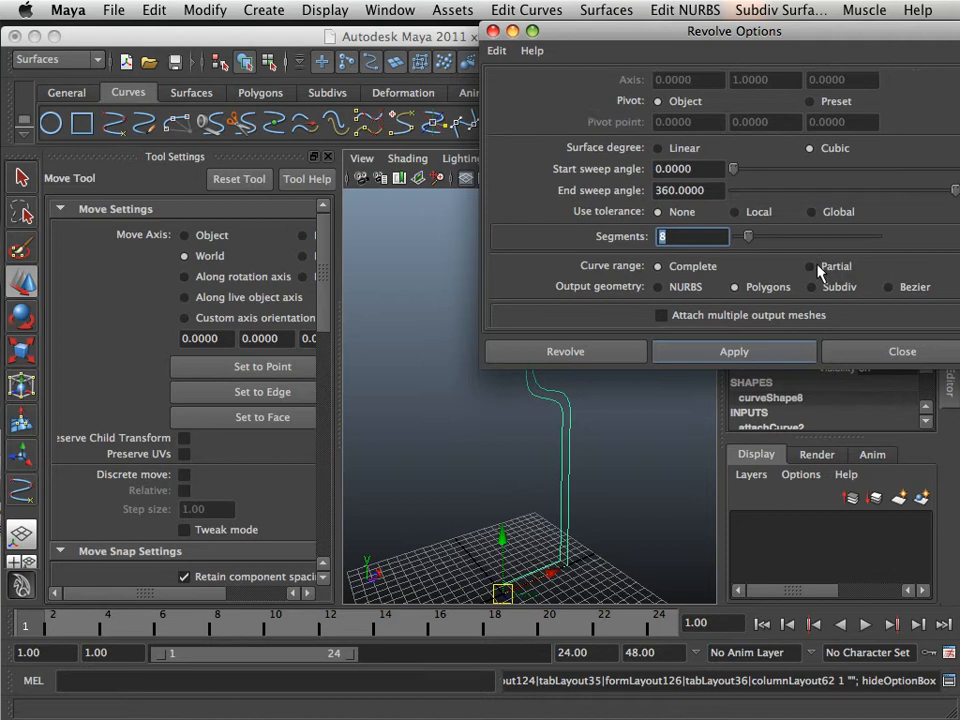
{"action": "scroll", "coordinate": [806, 277], "scroll_direction": "down", "scroll_amount": 6}
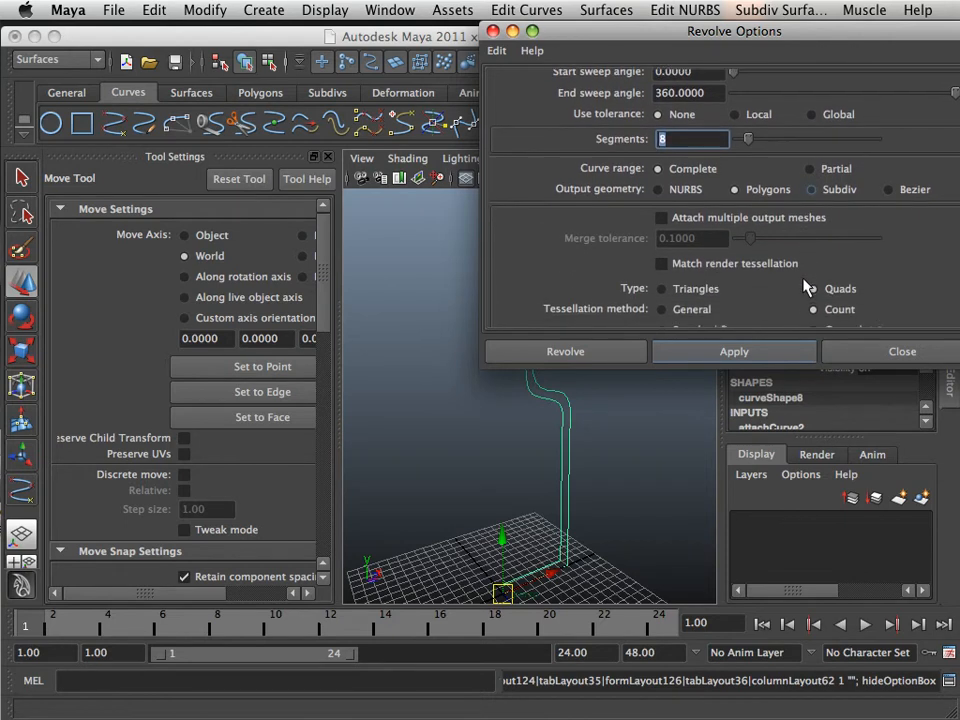
{"action": "left_click_drag", "start_coordinate": [716, 265], "coordinate": [652, 263]}
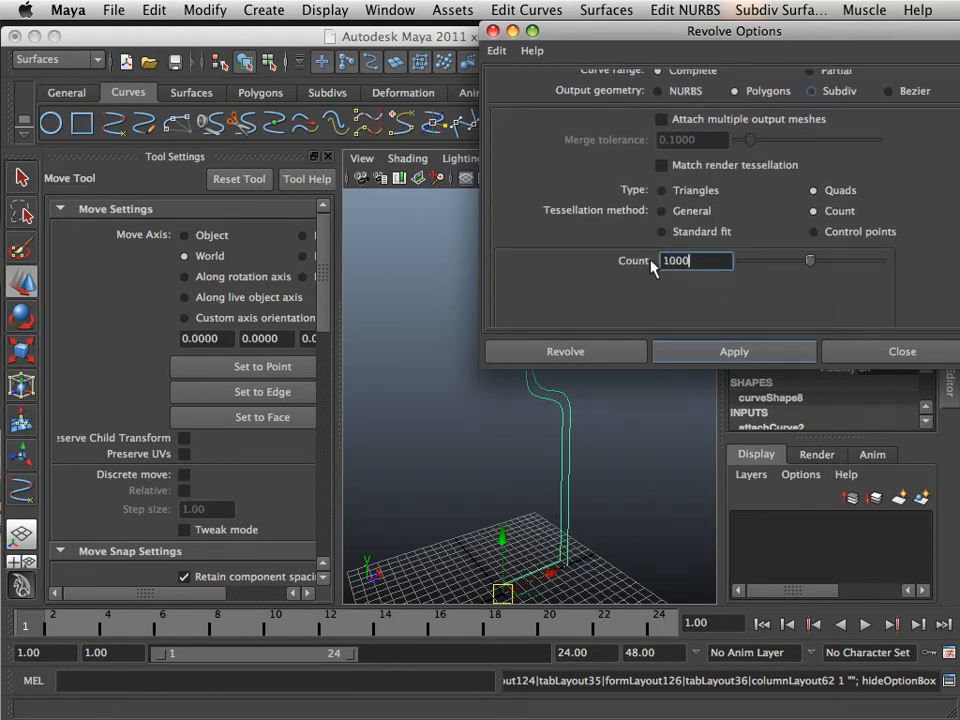
{"action": "left_click", "coordinate": [610, 351]}
- Select the bottle's profile curve and bring its lip into close view in the front view
{"action": "scroll", "coordinate": [588, 325], "scroll_direction": "down", "scroll_amount": 5}
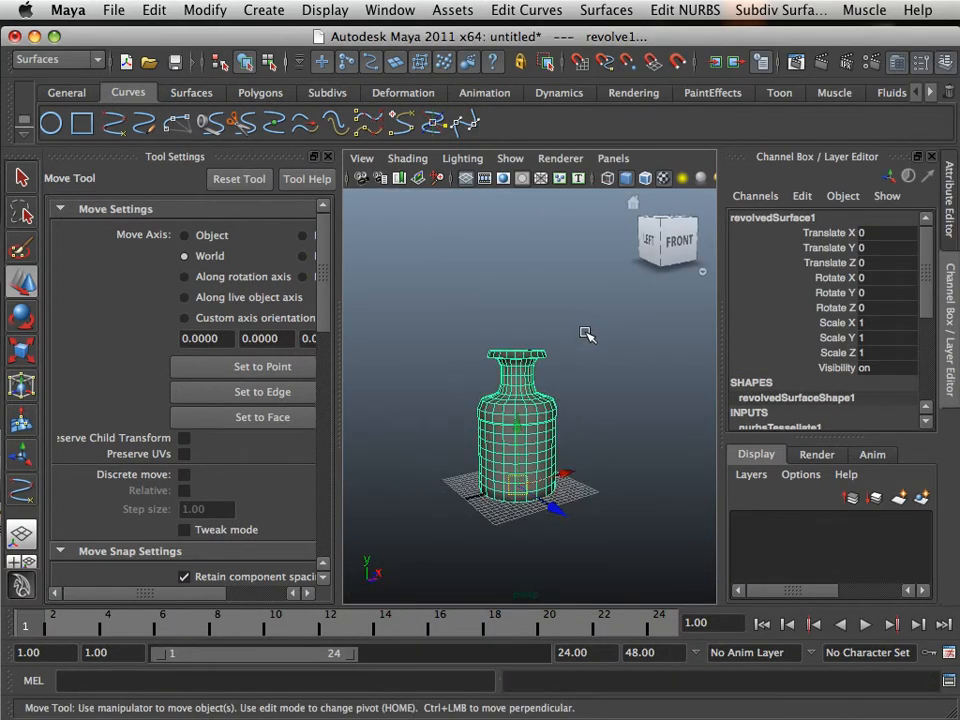
{"action": "left_click_drag", "start_coordinate": [587, 334], "coordinate": [496, 404], "text": "alt"}
{"action": "scroll", "coordinate": [541, 375], "scroll_direction": "up", "scroll_amount": 5}
{"action": "middle_click_drag", "start_coordinate": [509, 418], "coordinate": [546, 388], "text": "alt"}
{"action": "left_click", "coordinate": [563, 318]}
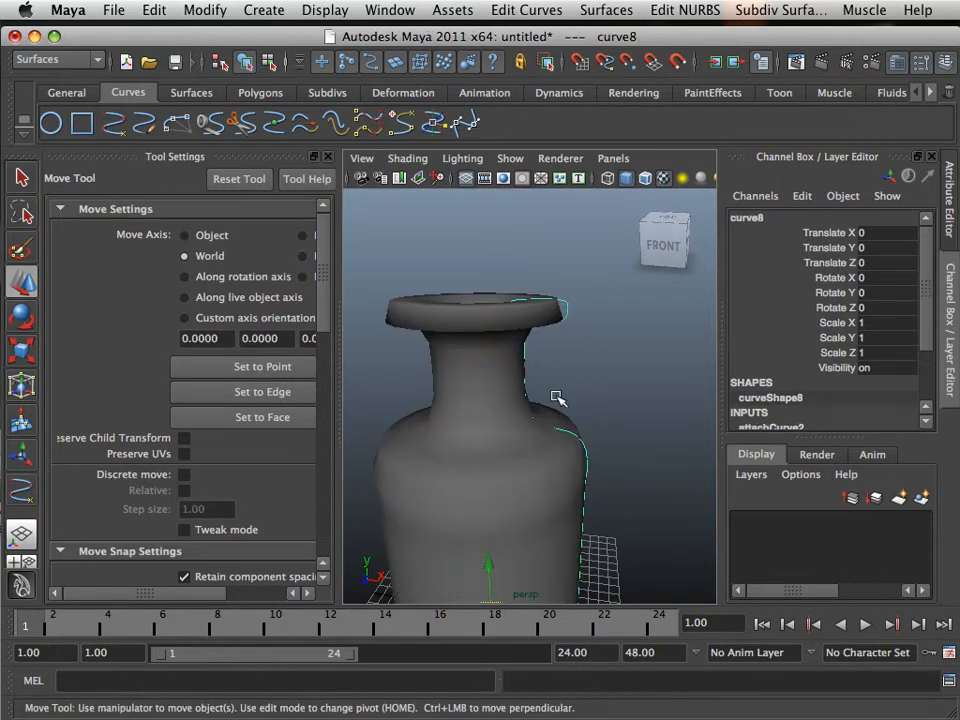
{"action": "key", "text": "space"}
{"action": "key", "text": "space"}
{"action": "middle_click_drag", "start_coordinate": [465, 418], "coordinate": [482, 510], "text": "alt"}
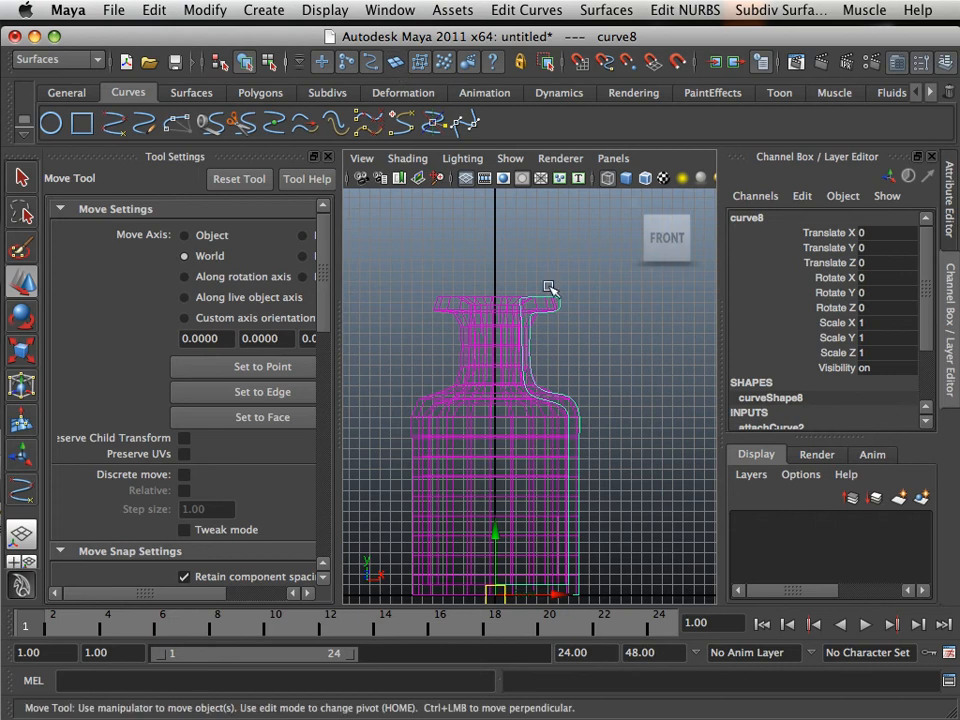
{"action": "scroll", "coordinate": [579, 276], "scroll_direction": "up", "scroll_amount": 5}
{"action": "middle_click_drag", "start_coordinate": [582, 266], "coordinate": [576, 400], "text": "alt"}
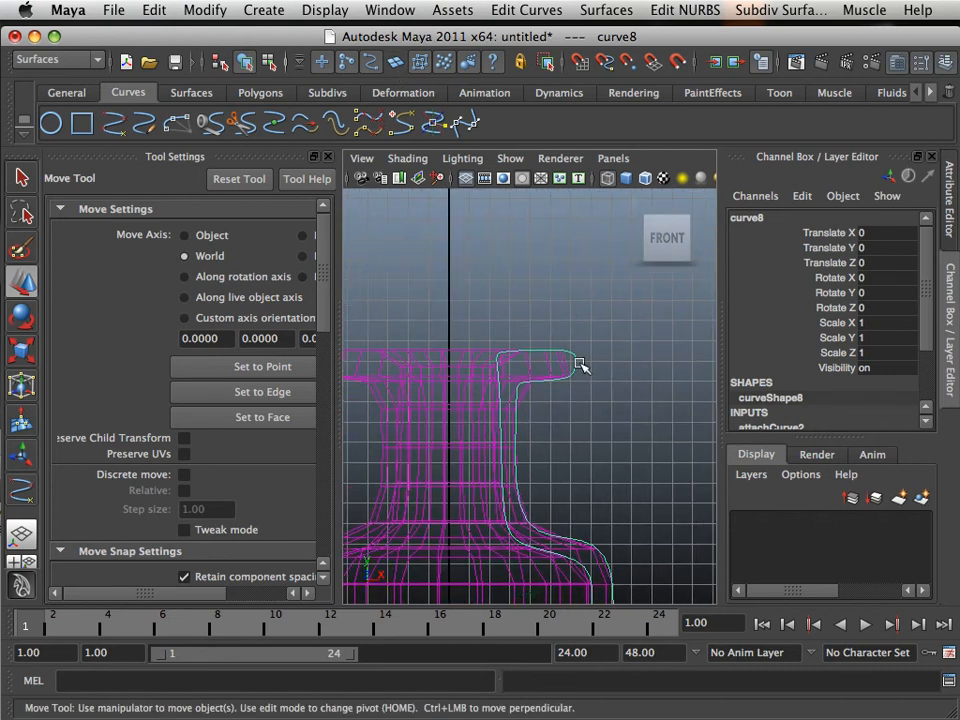
- Move the outer lip's upper control vertex up to about X 6.557, Y 28.918 and its lower one down to about X 6.471, Y 26.456
{"action": "right_click", "coordinate": [577, 366]}
{"action": "right_click_drag", "start_coordinate": [577, 366], "coordinate": [535, 367]}
{"action": "scroll", "coordinate": [540, 371], "scroll_direction": "up", "scroll_amount": 3}
{"action": "left_click", "coordinate": [604, 323]}
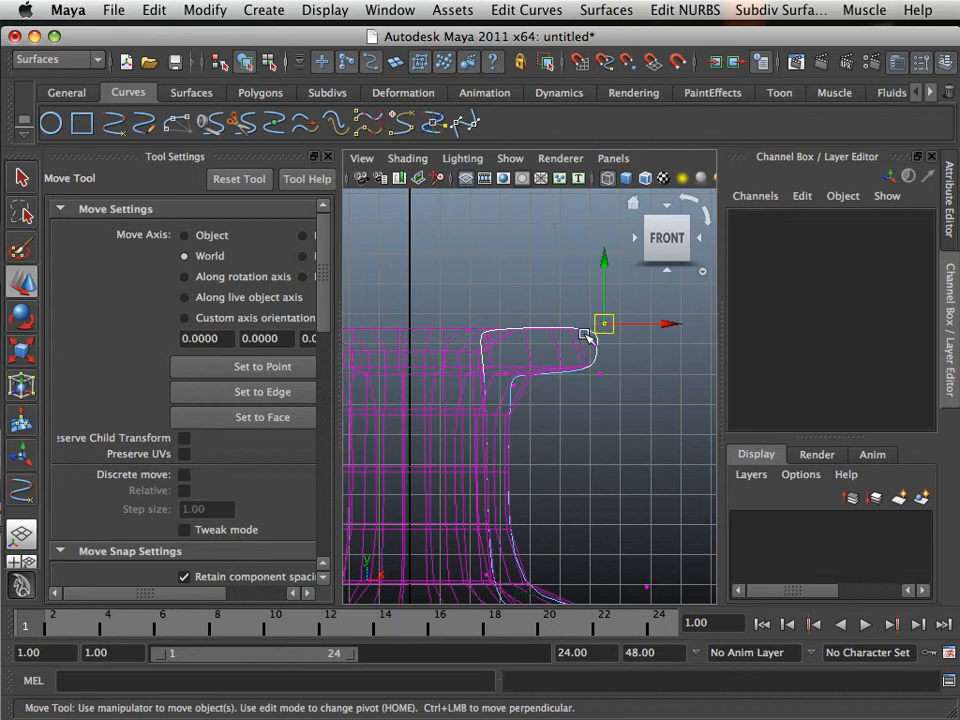
{"action": "mouse_move", "coordinate": [606, 325]}
{"action": "left_mouse_down"}
{"action": "mouse_move", "coordinate": [628, 317]}
{"action": "mouse_move", "coordinate": [606, 317]}
{"action": "left_mouse_up"}
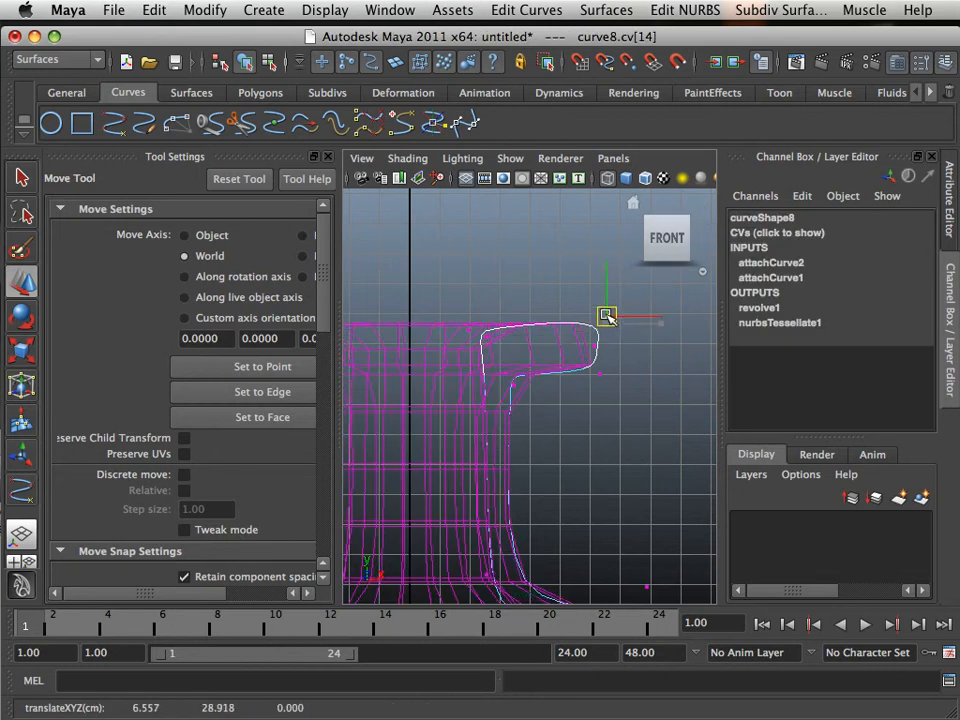
{"action": "middle_click_drag", "start_coordinate": [585, 424], "coordinate": [594, 381], "text": "alt"}
{"action": "left_click", "coordinate": [607, 334]}
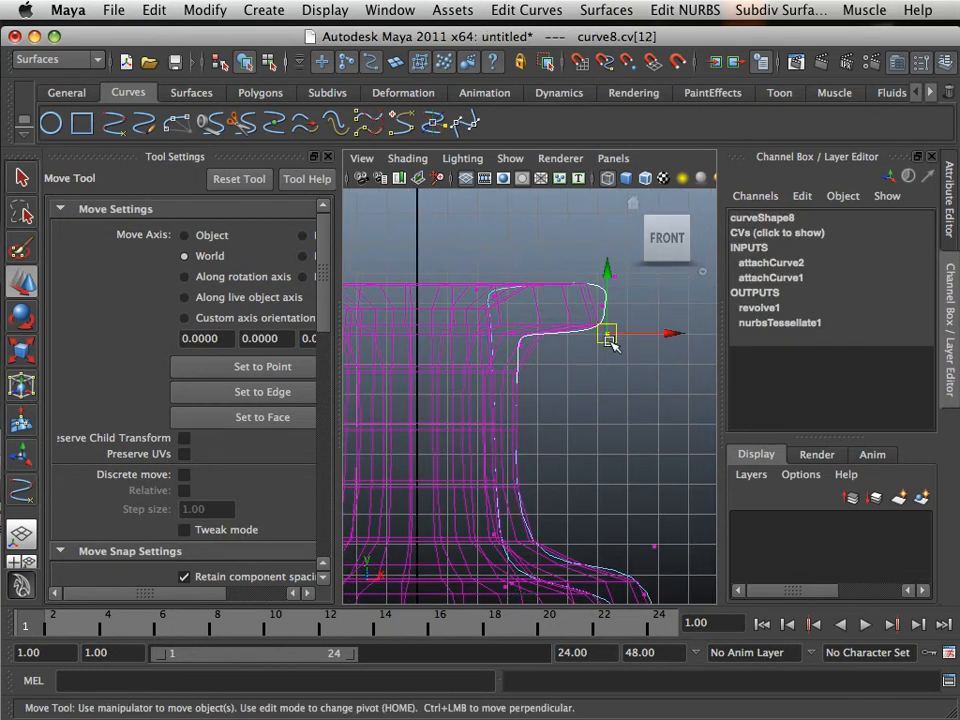
{"action": "mouse_move", "coordinate": [612, 342]}
{"action": "left_mouse_down"}
{"action": "mouse_move", "coordinate": [578, 347]}
{"action": "mouse_move", "coordinate": [615, 351]}
{"action": "left_mouse_up"}
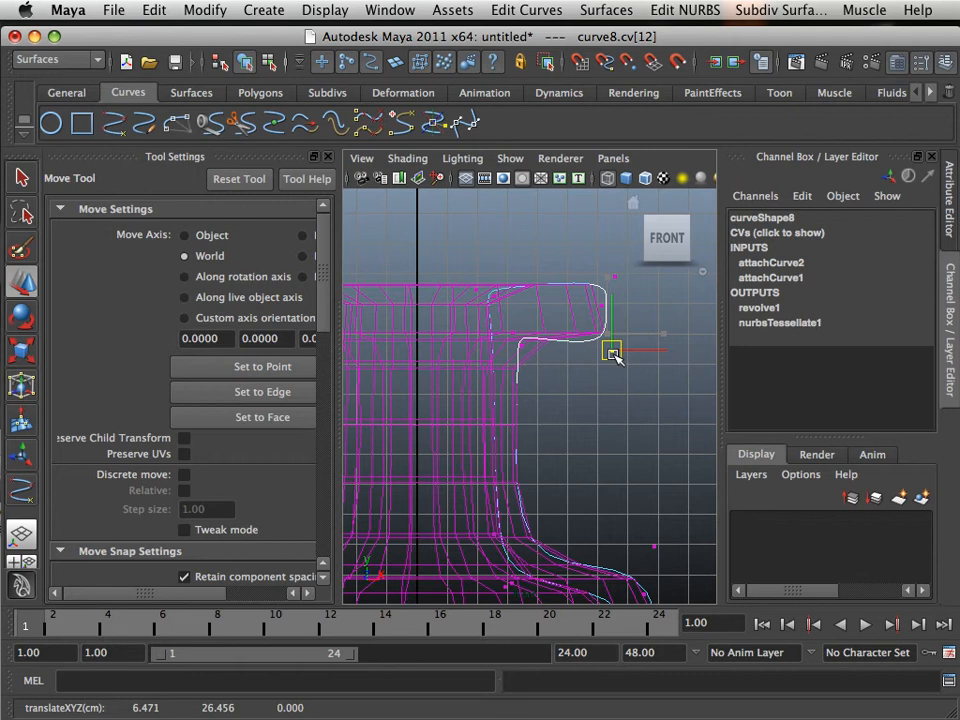
- Reshape the bottle's shoulder by adjusting its outer control vertex and nudging it inward along X, with the selection cleared
{"action": "middle_click_drag", "start_coordinate": [634, 476], "coordinate": [615, 418], "text": "alt"}
{"action": "mouse_move", "coordinate": [652, 433]}
{"action": "left_mouse_down"}
{"action": "mouse_move", "coordinate": [628, 468]}
{"action": "mouse_move", "coordinate": [645, 462]}
{"action": "mouse_move", "coordinate": [647, 478]}
{"action": "left_mouse_up"}
{"action": "middle_click_drag", "start_coordinate": [645, 478], "coordinate": [634, 379], "text": "alt"}
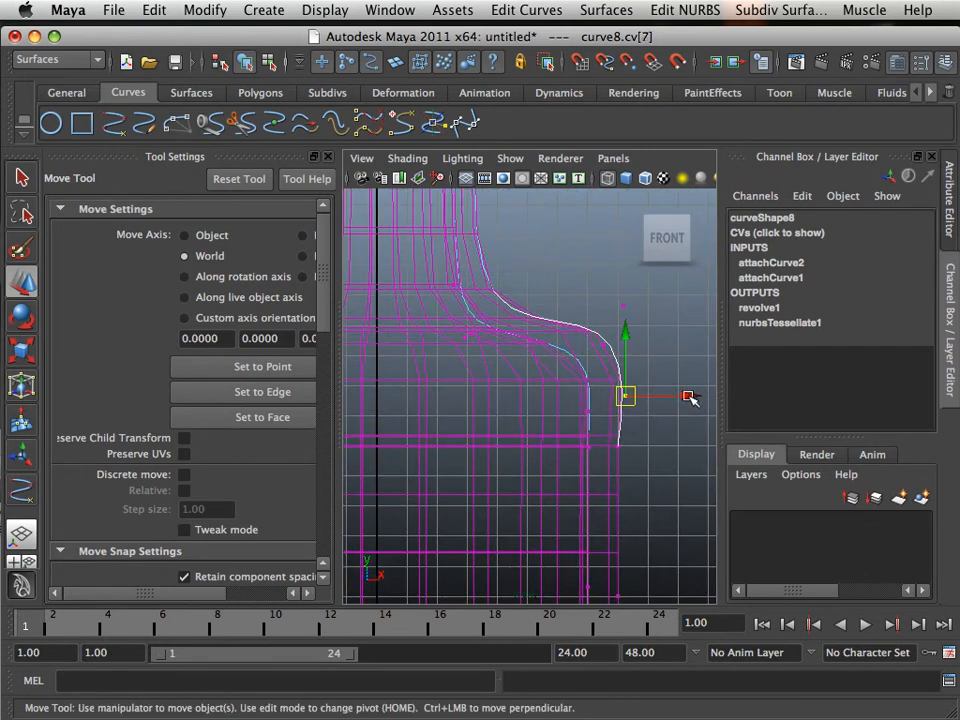
{"action": "left_click_drag", "start_coordinate": [690, 395], "coordinate": [678, 397]}
{"action": "right_click_drag", "start_coordinate": [670, 406], "coordinate": [596, 441], "text": "alt"}
{"action": "middle_click_drag", "start_coordinate": [596, 441], "coordinate": [624, 353], "text": "alt"}
{"action": "right_click_drag", "start_coordinate": [619, 379], "coordinate": [386, 375], "text": "alt"}
{"action": "left_click", "coordinate": [494, 424]}
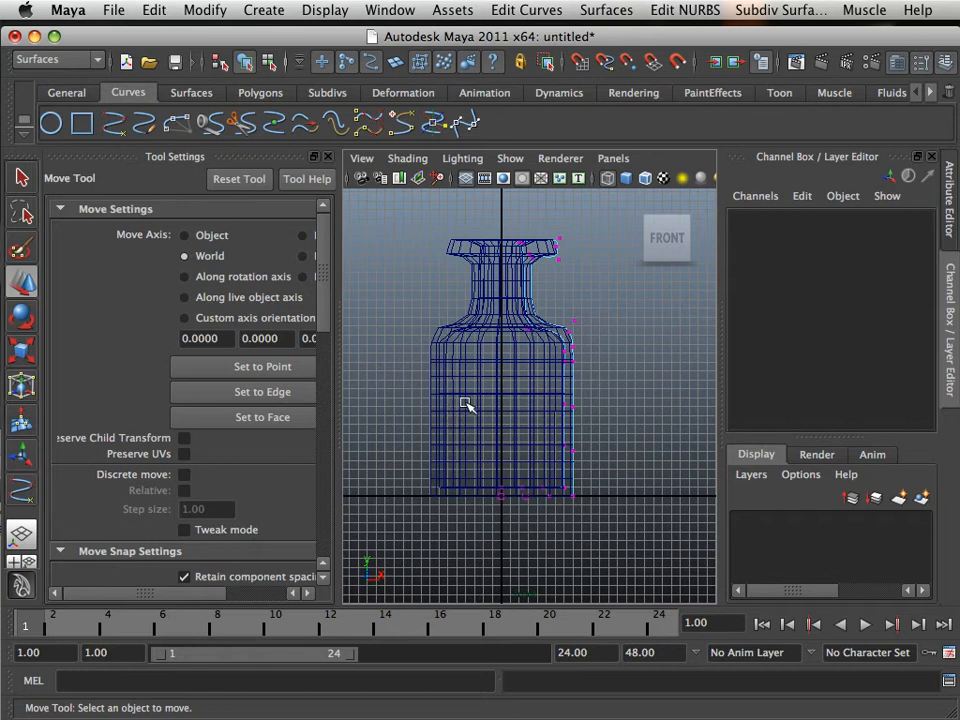
- Duplicate the revolved bottle mesh and move the copy sideways to about Translate X 21.293
{"action": "right_click_drag", "start_coordinate": [465, 404], "coordinate": [536, 345]}
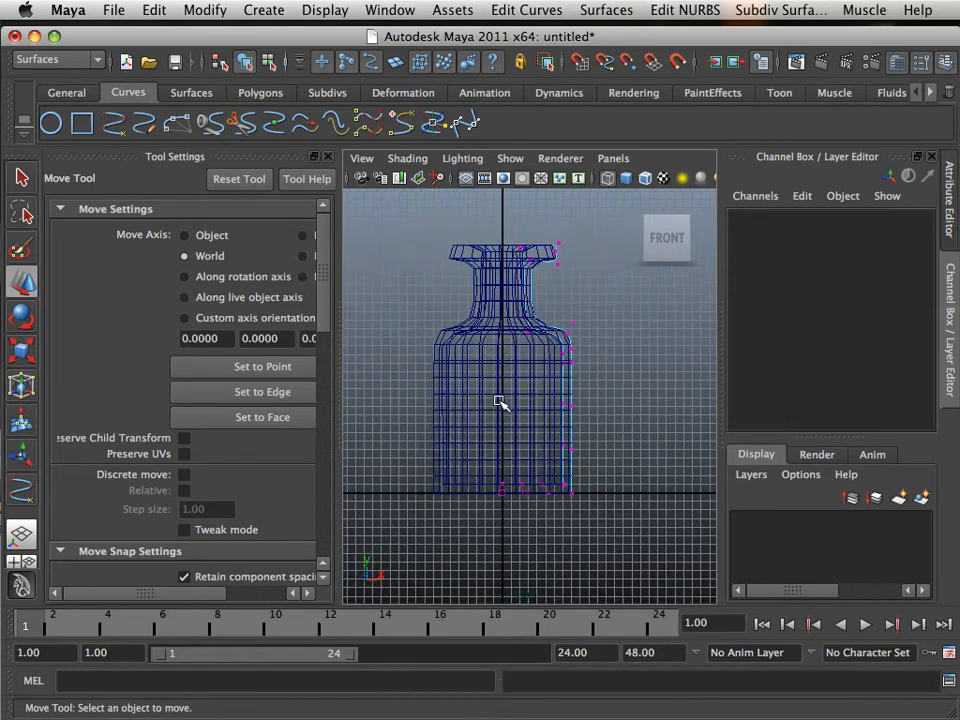
{"action": "scroll", "coordinate": [499, 401], "scroll_direction": "down", "scroll_amount": 3}
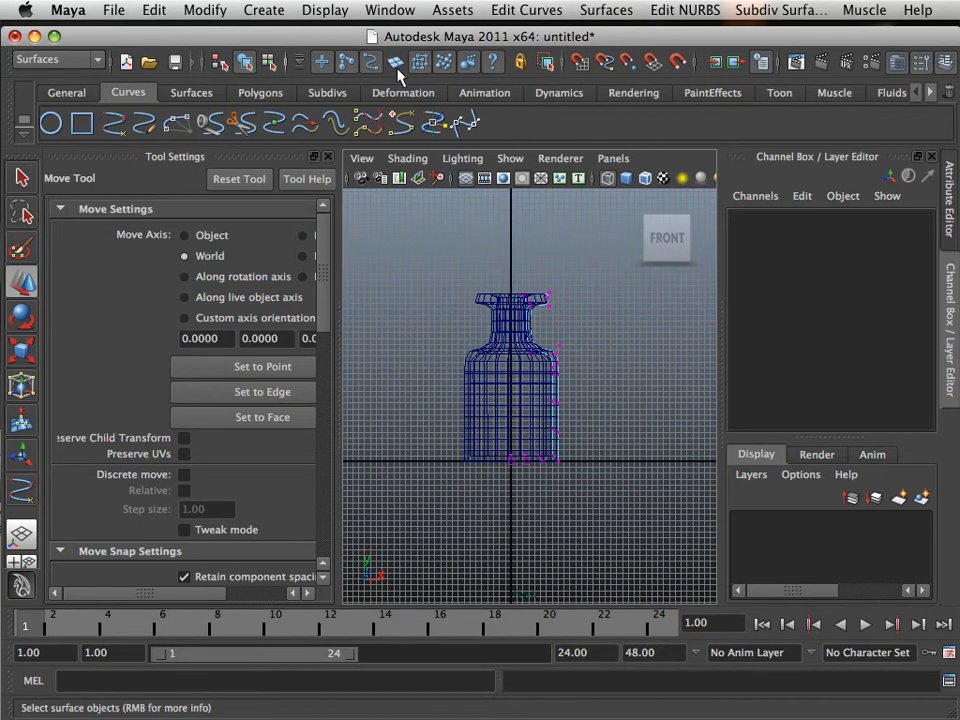
{"action": "left_click", "coordinate": [499, 415]}
{"action": "scroll", "coordinate": [468, 402], "scroll_direction": "down", "scroll_amount": 1}
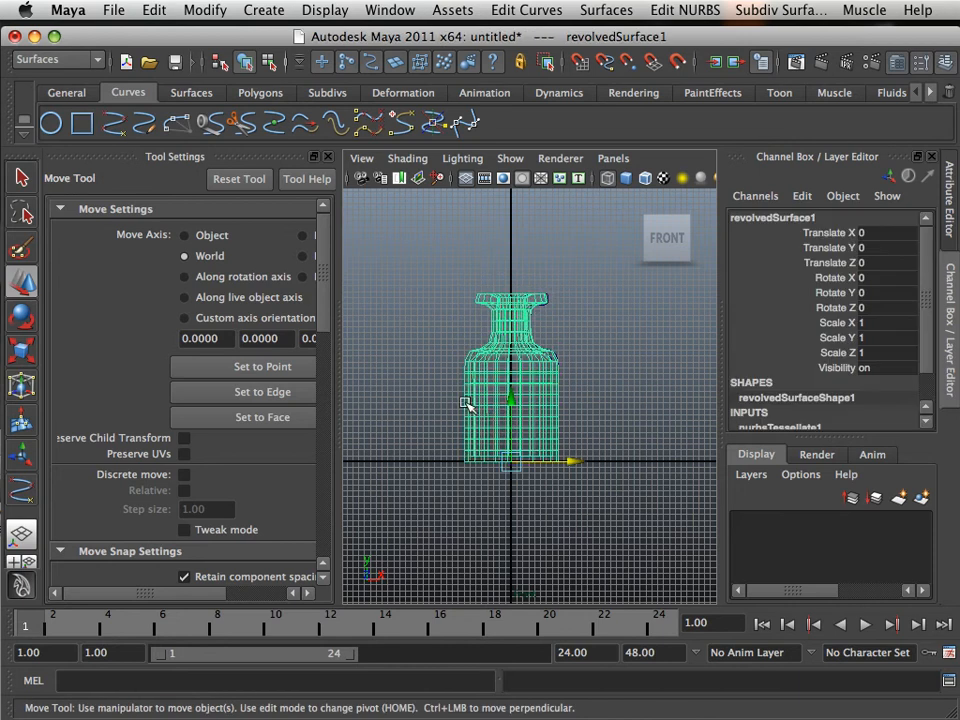
{"action": "key", "text": "ctrl+d"}
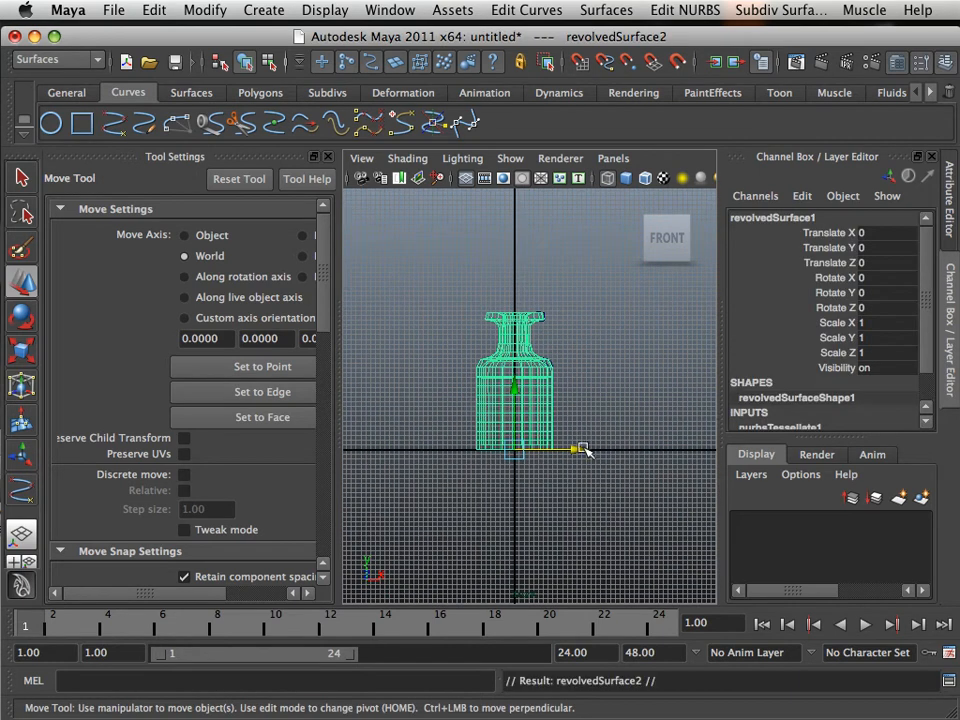
{"action": "left_click_drag", "start_coordinate": [574, 449], "coordinate": [670, 447]}
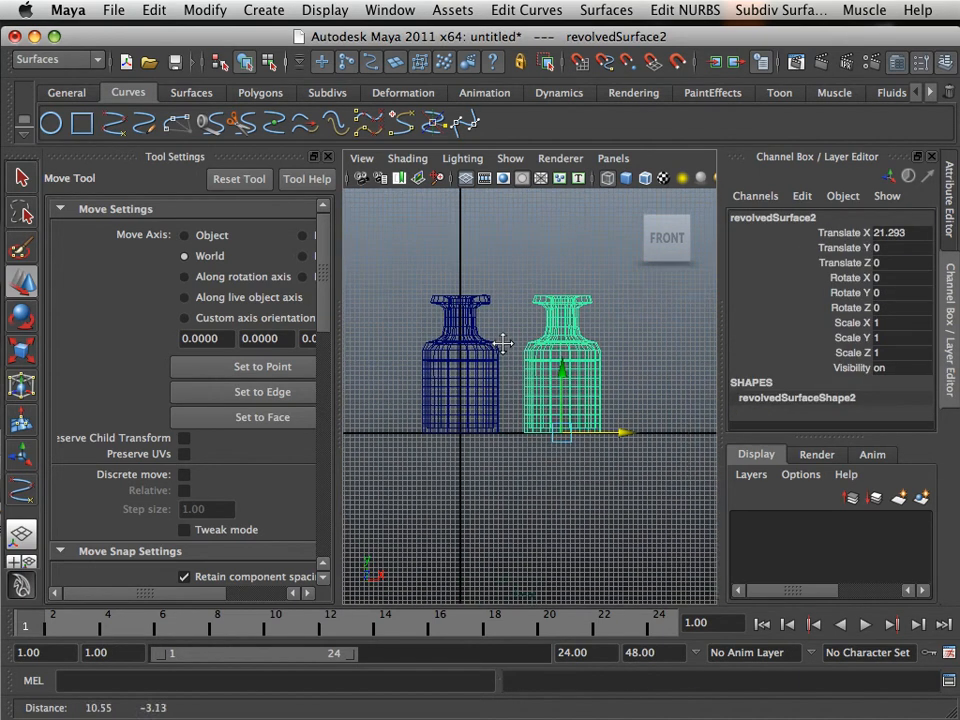
- Delete the horizontal edge loop on the duplicate bottle's upper body, just below the closely spaced pair of loops
{"action": "key", "text": "space"}
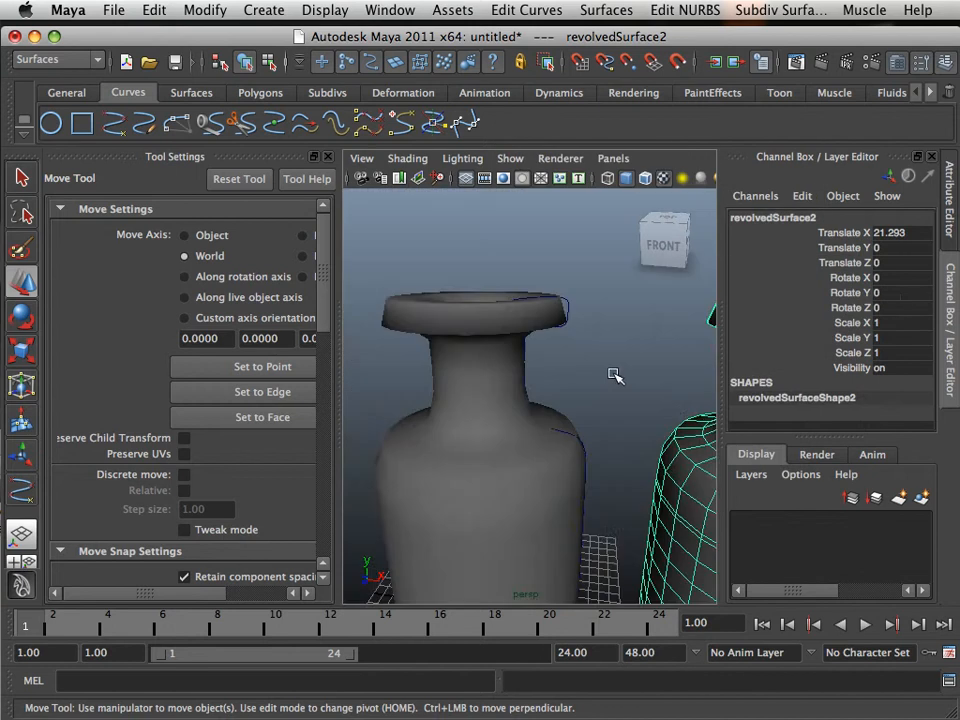
{"action": "scroll", "coordinate": [610, 385], "scroll_direction": "down", "scroll_amount": 3}
{"action": "middle_click_drag", "start_coordinate": [606, 392], "coordinate": [466, 366], "text": "alt"}
{"action": "left_click_drag", "start_coordinate": [466, 366], "coordinate": [493, 368], "text": "alt"}
{"action": "scroll", "coordinate": [502, 376], "scroll_direction": "up", "scroll_amount": 3}
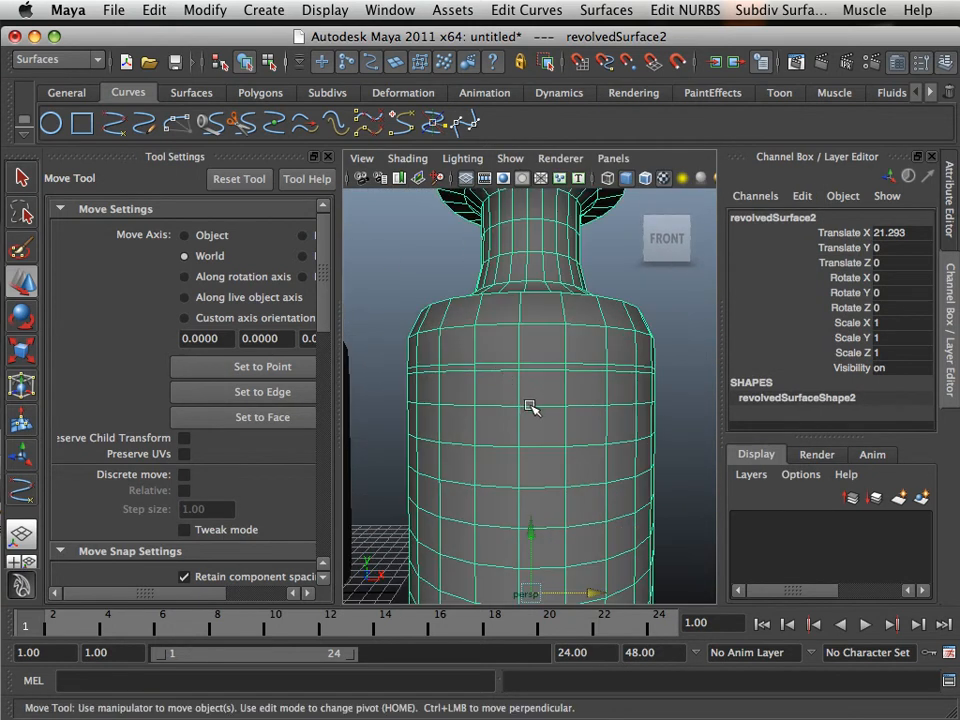
{"action": "right_click_drag", "start_coordinate": [531, 343], "coordinate": [544, 303]}
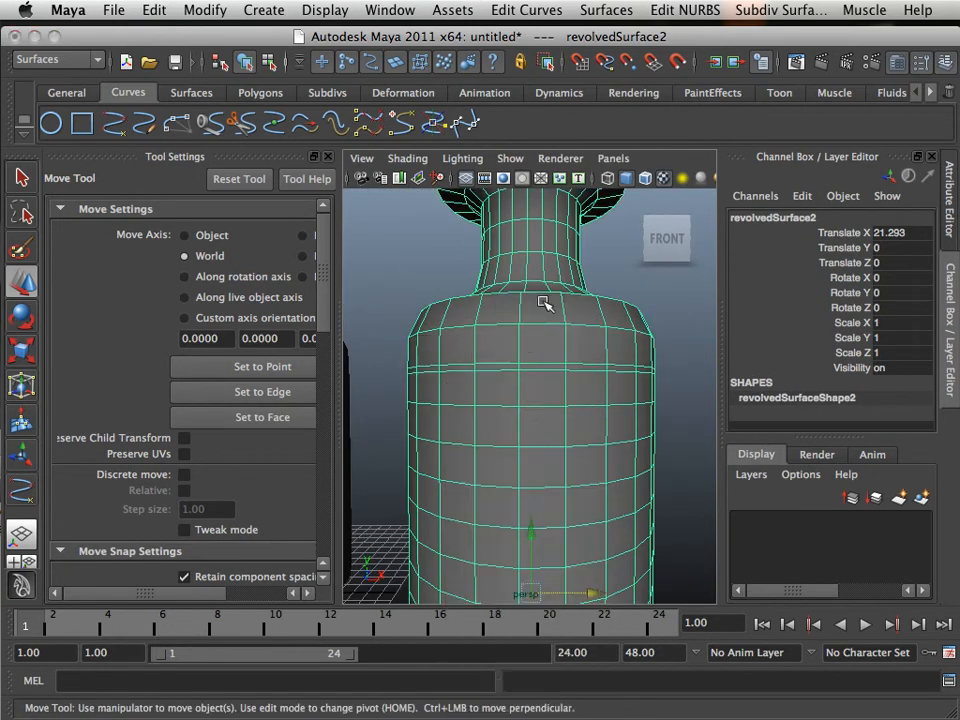
{"action": "left_click", "coordinate": [538, 403]}
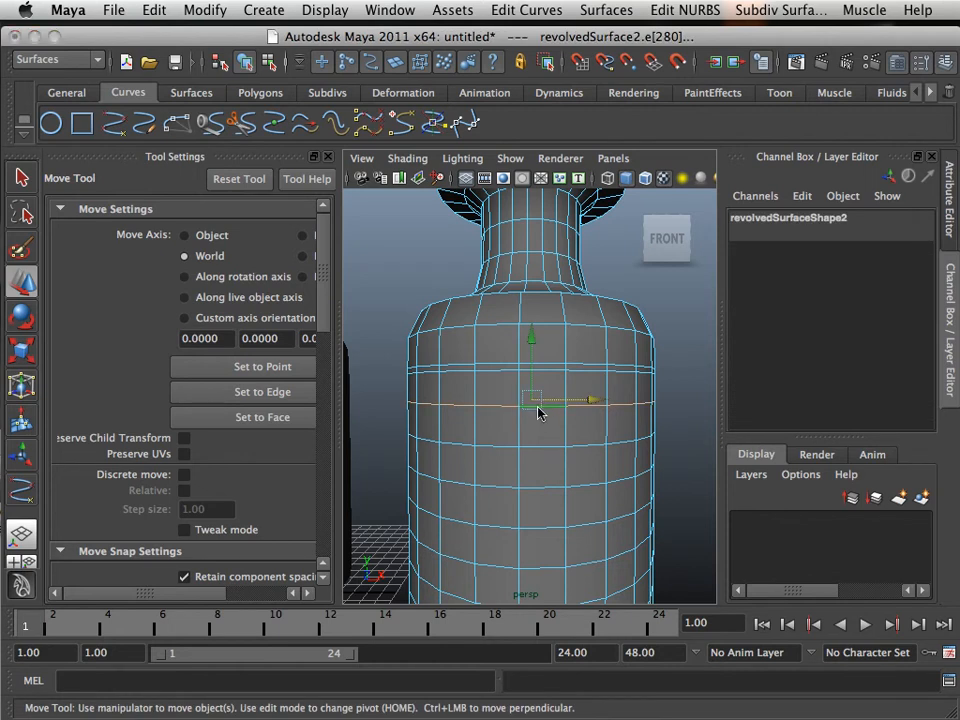
{"action": "right_click_drag", "start_coordinate": [538, 407], "coordinate": [668, 410], "text": "ctrl"}
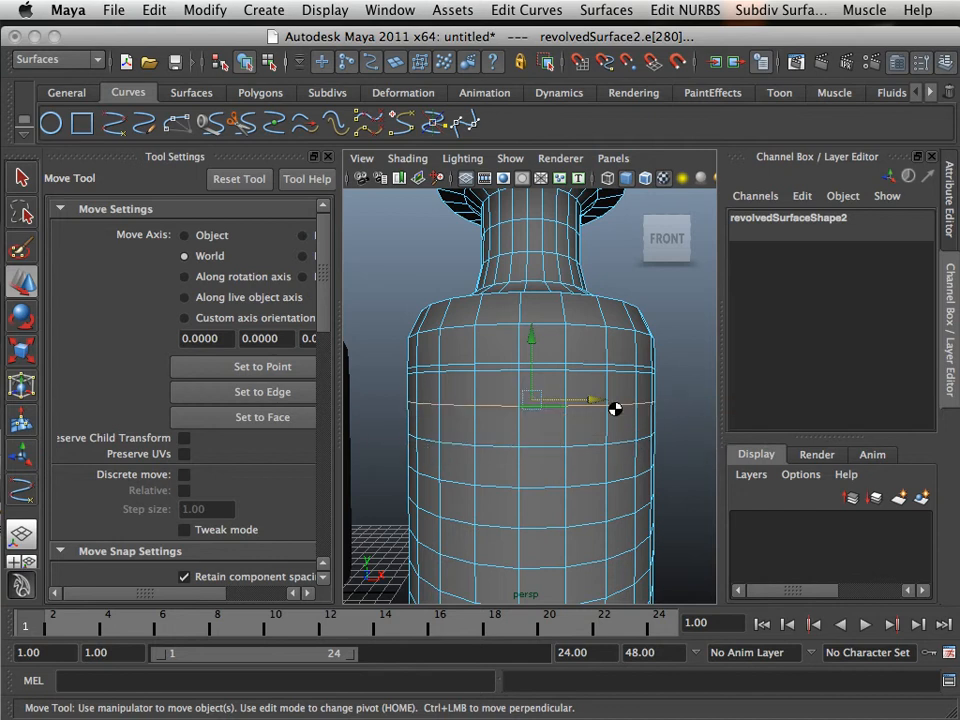
- Delete three more horizontal edge loops on the duplicate: the closely spaced pair below the shoulder and the loop beneath them
{"action": "left_click", "coordinate": [545, 371]}
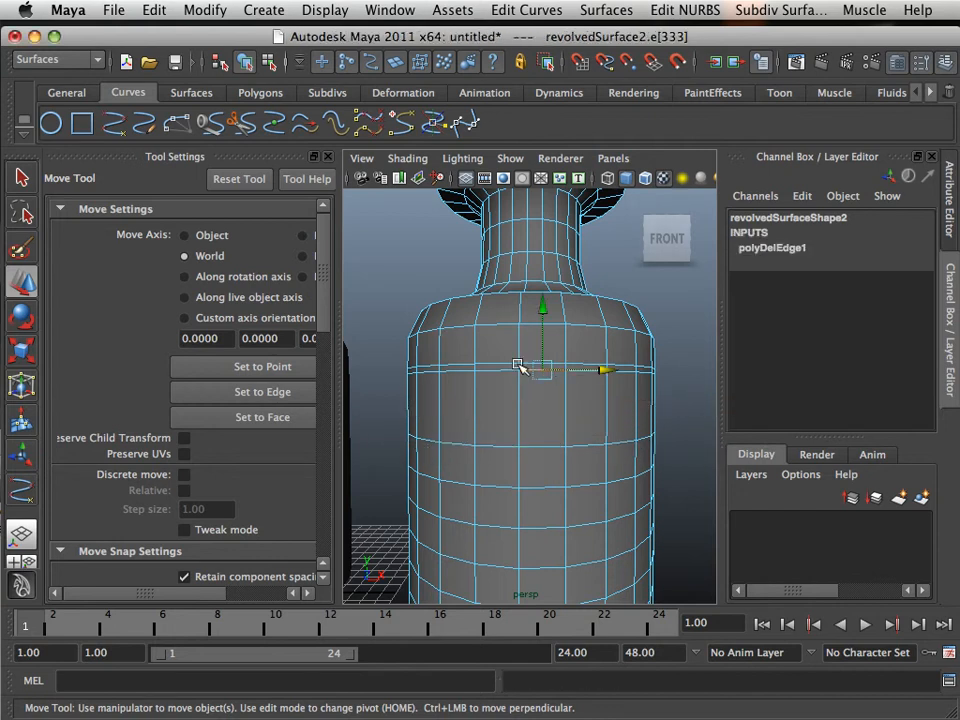
{"action": "scroll", "coordinate": [525, 446], "scroll_direction": "down", "scroll_amount": 5}
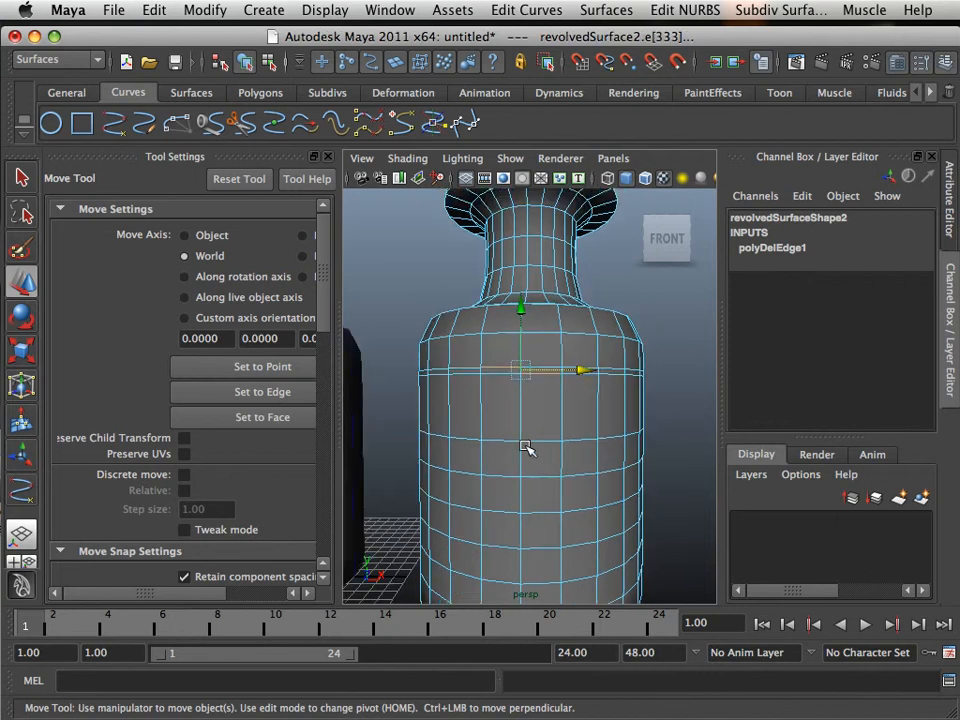
{"action": "scroll", "coordinate": [525, 442], "scroll_direction": "up", "scroll_amount": 5}
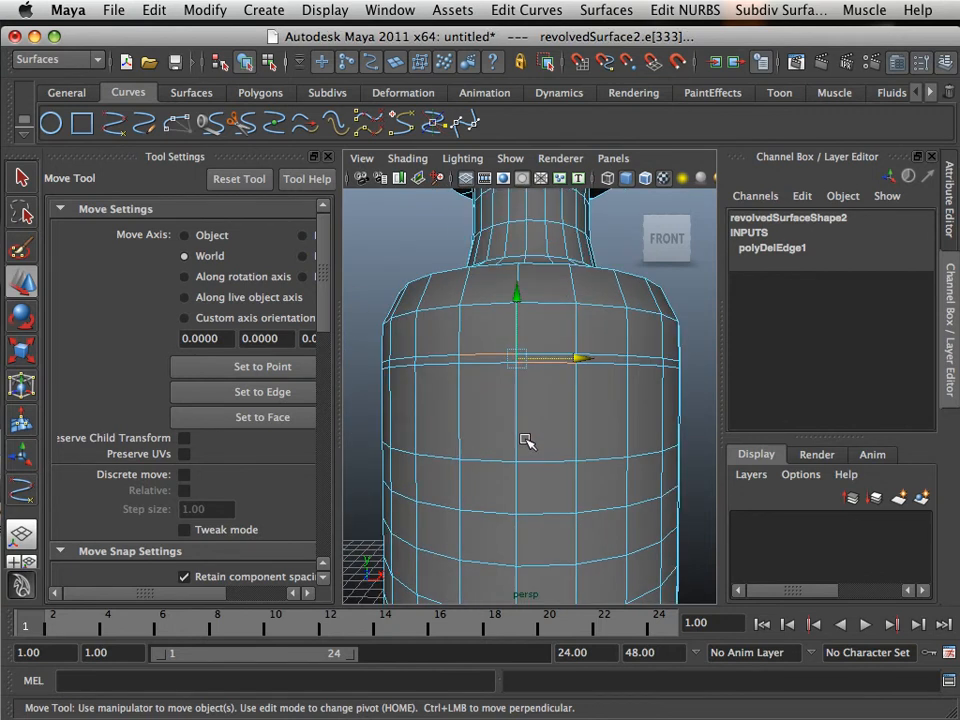
{"action": "left_click", "coordinate": [542, 358]}
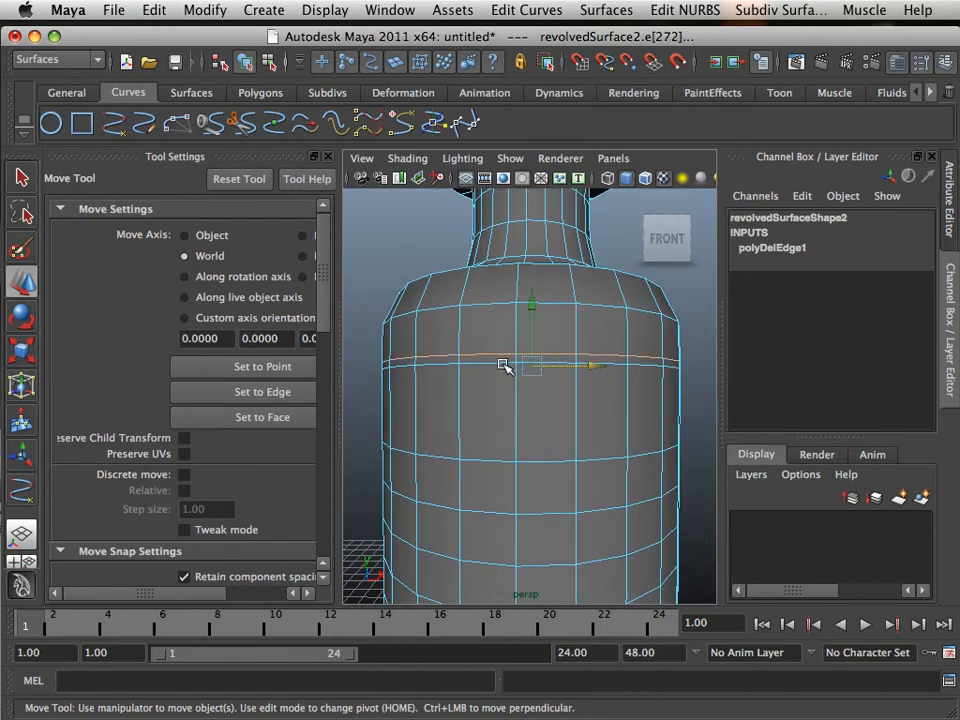
{"action": "left_click", "coordinate": [493, 462]}
{"action": "right_click", "coordinate": [497, 465], "text": "shift"}
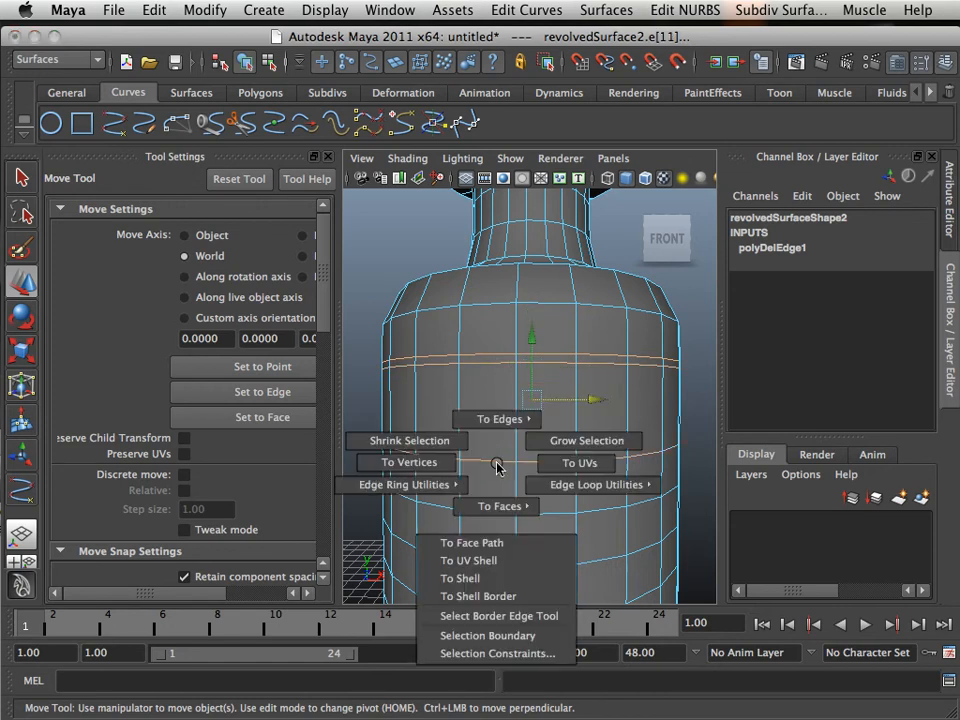
{"action": "right_click_drag", "start_coordinate": [497, 465], "coordinate": [532, 448]}
{"action": "left_click_drag", "start_coordinate": [532, 448], "coordinate": [540, 450], "text": "alt"}
{"action": "right_click_drag", "start_coordinate": [540, 450], "coordinate": [577, 463], "text": "alt"}
{"action": "mouse_move", "coordinate": [577, 463]}
{"action": "left_mouse_down", "text": "alt"}
{"action": "mouse_move", "coordinate": [561, 469]}
{"action": "mouse_move", "coordinate": [583, 482]}
{"action": "left_mouse_up", "text": "alt"}
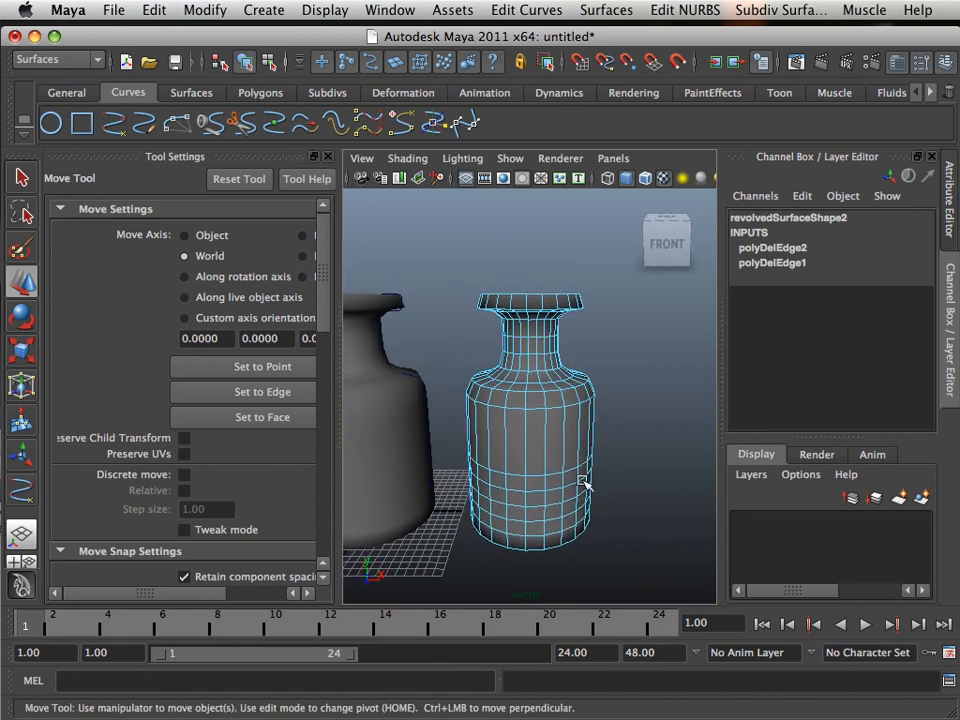